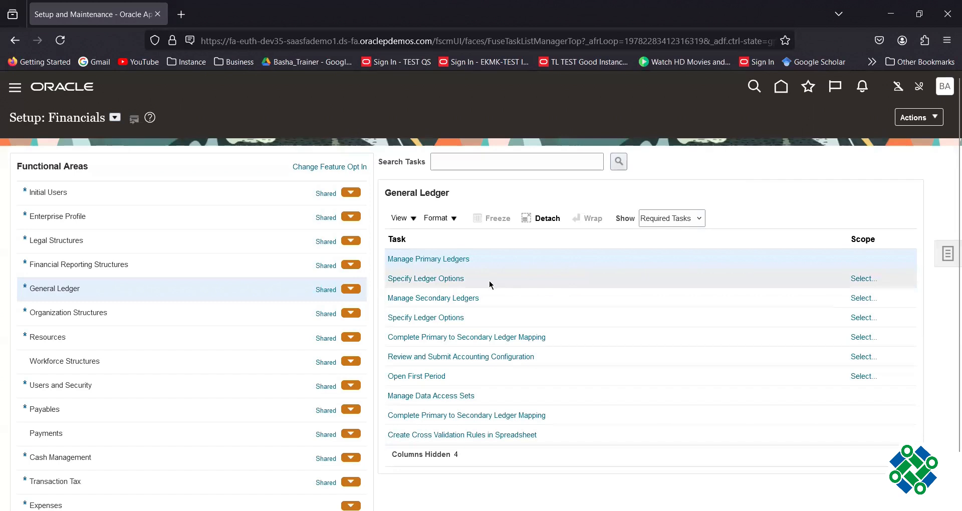
Choose Select in the Scope column for the Specify Ledger Options task.
click(860, 281)
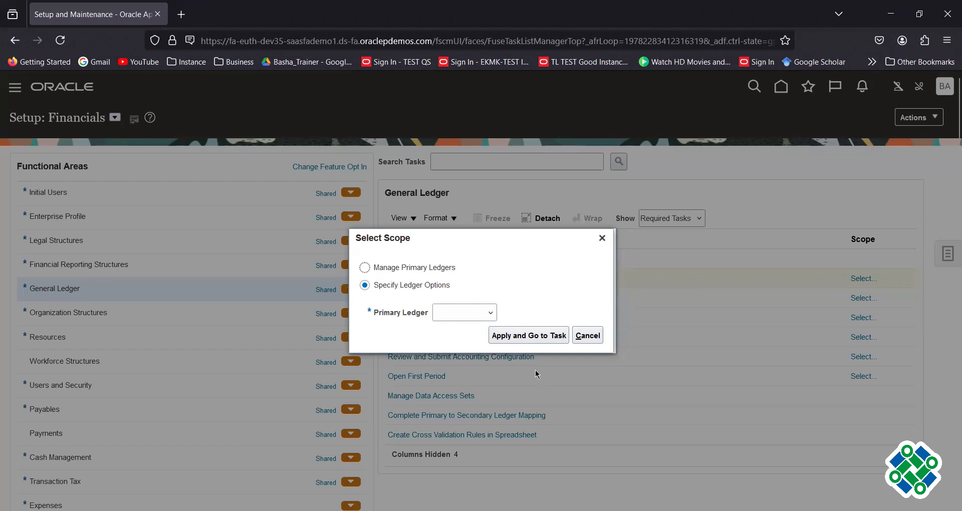
Set the Primary Ledger scope to Select and Add, then apply and go to the task.
click(490, 315)
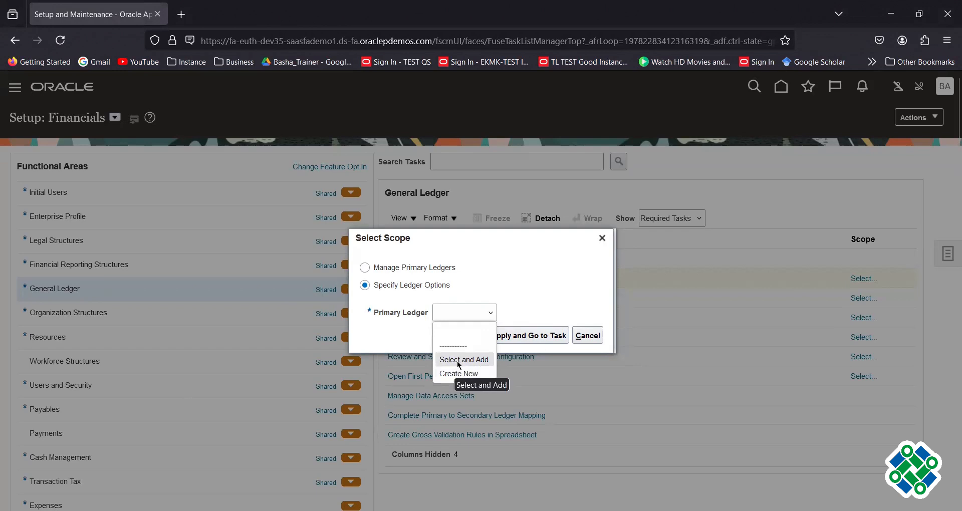
click(460, 360)
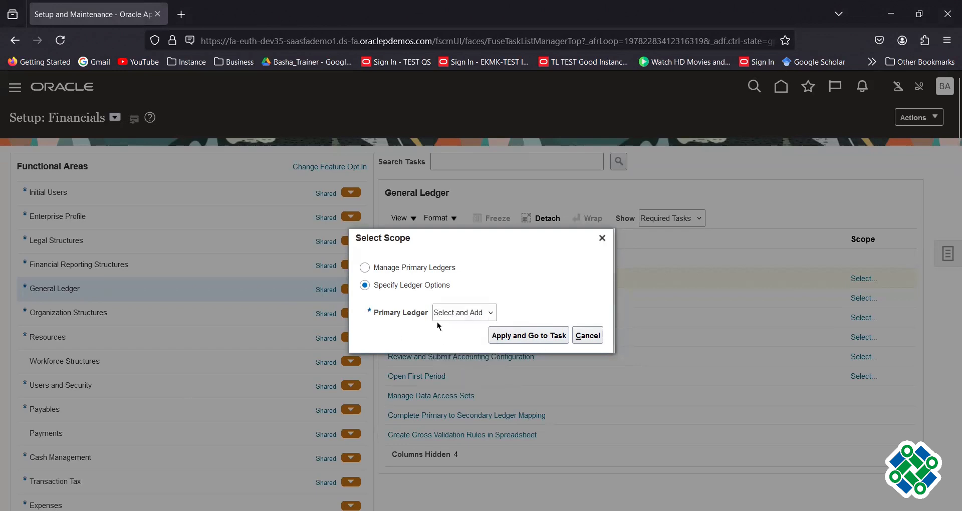
click(519, 337)
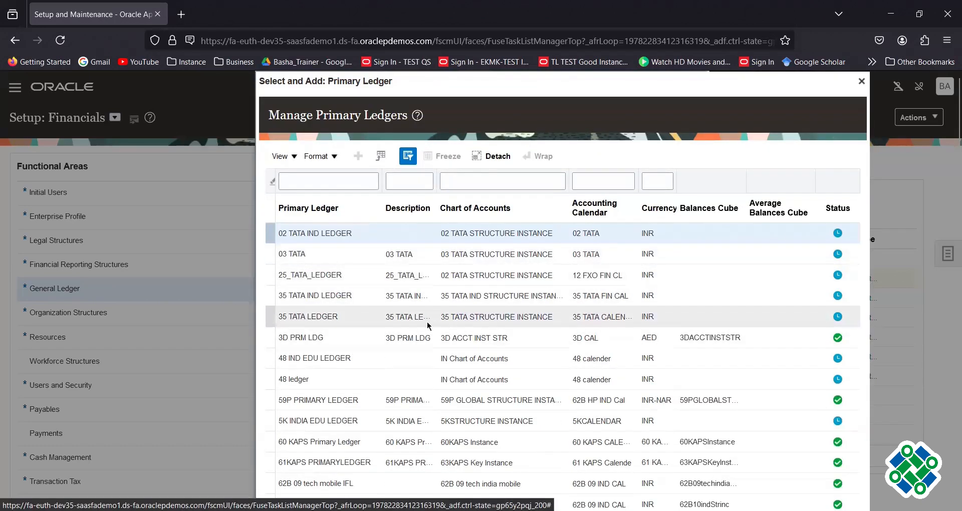
Filter the primary ledgers by 'amazon' and pick AMAZON PRIMARY LEDGER.
click(322, 181)
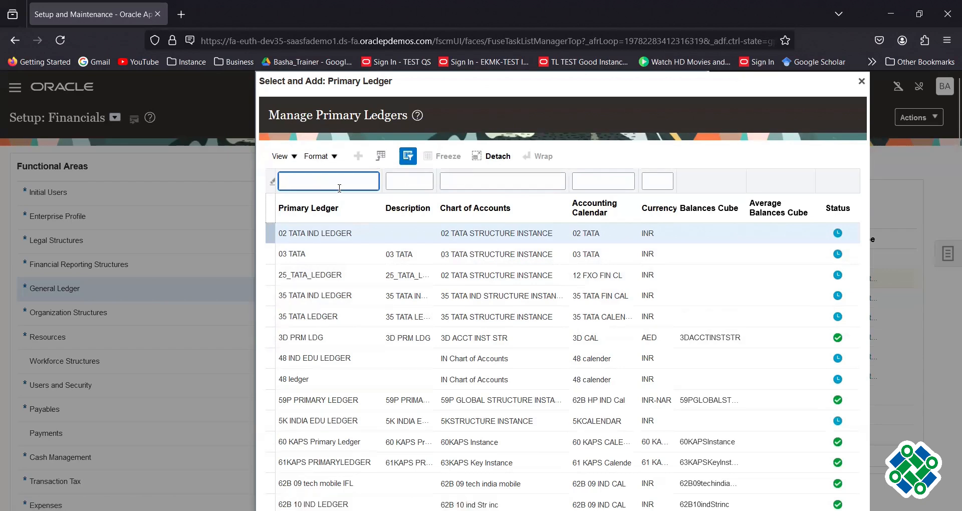
text(amazon)
key(Return)
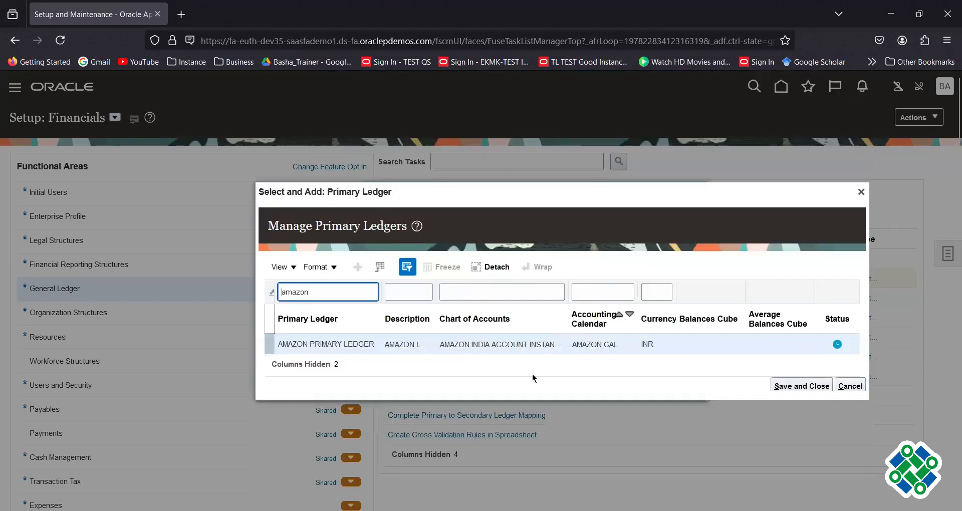
click(482, 344)
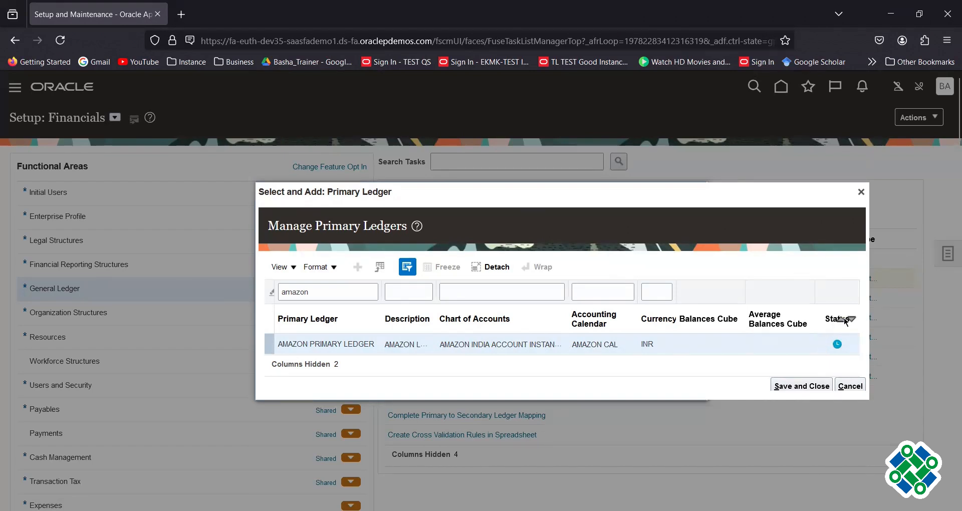
mouse_move(839, 349)
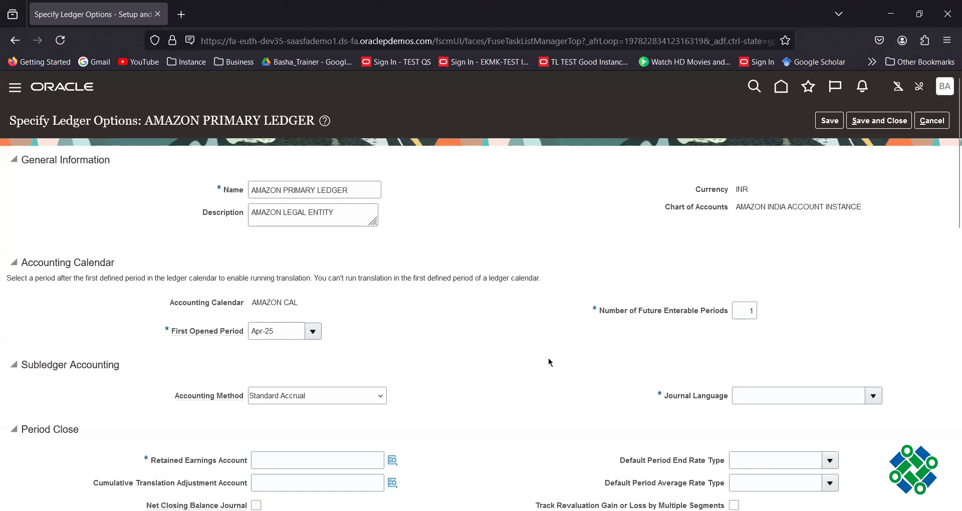
Review the AMAZON CAL calendar and Standard Accrual options, then switch to the Future Enterable Period slide.
scroll(542, 367, down, 12)
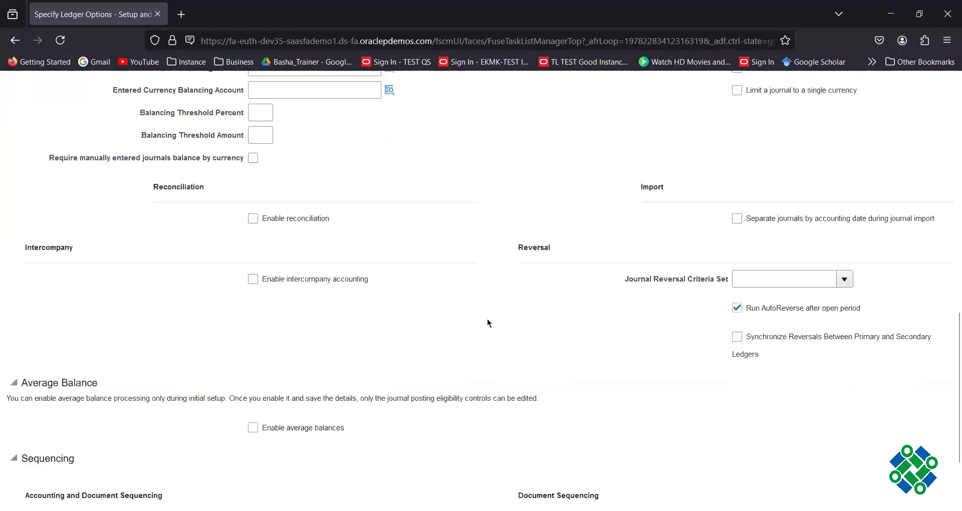
scroll(504, 323, down, 2)
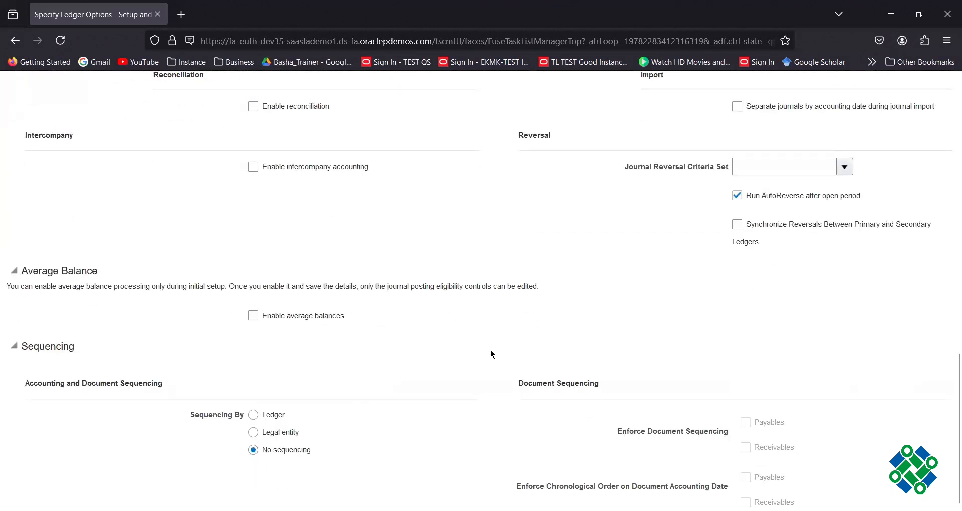
scroll(491, 354, up, 15)
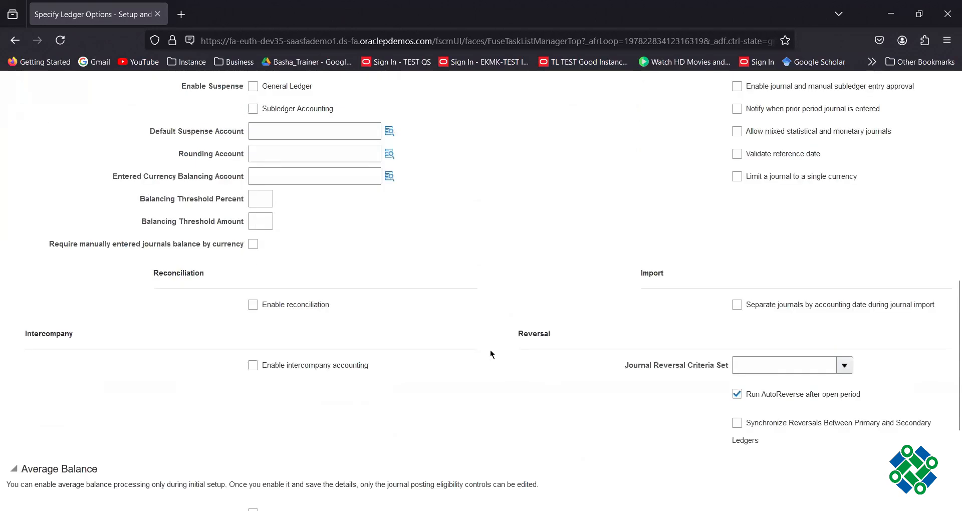
scroll(491, 354, up, 2)
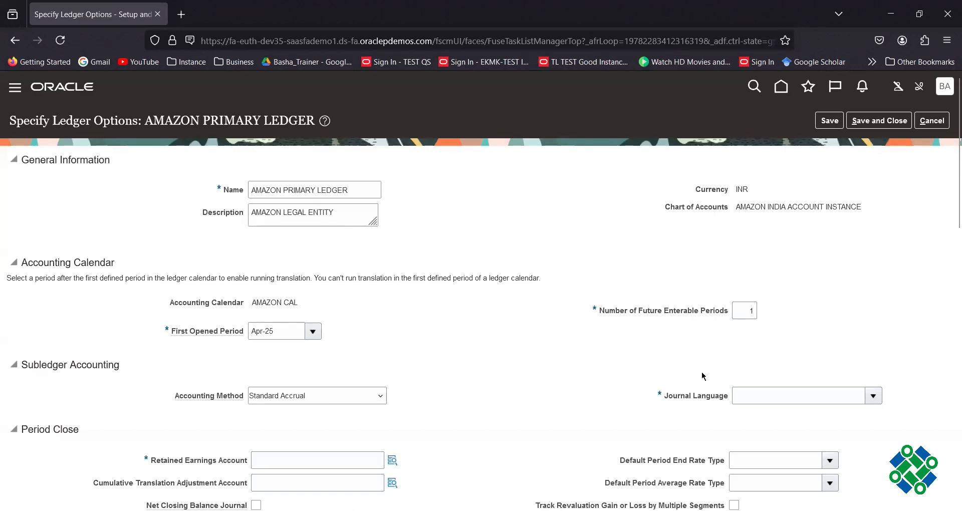
key(alt+Tab)
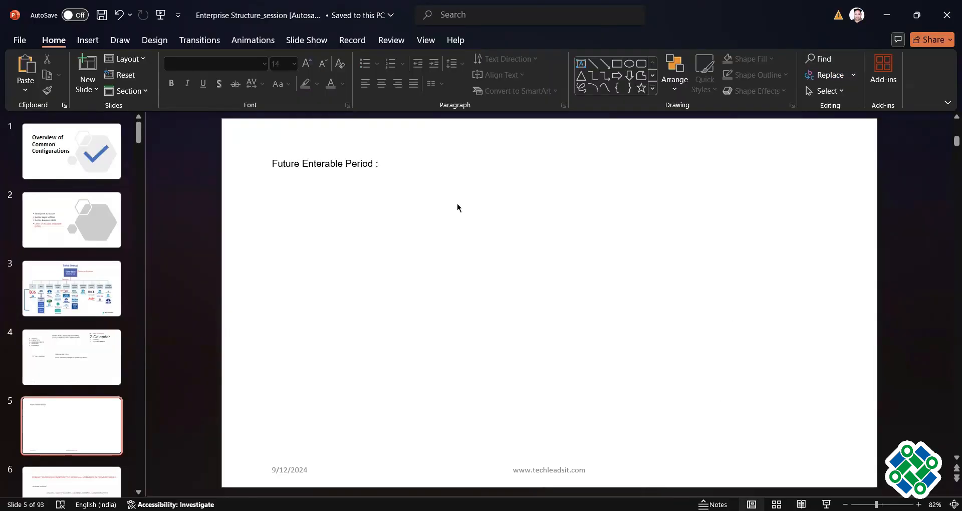
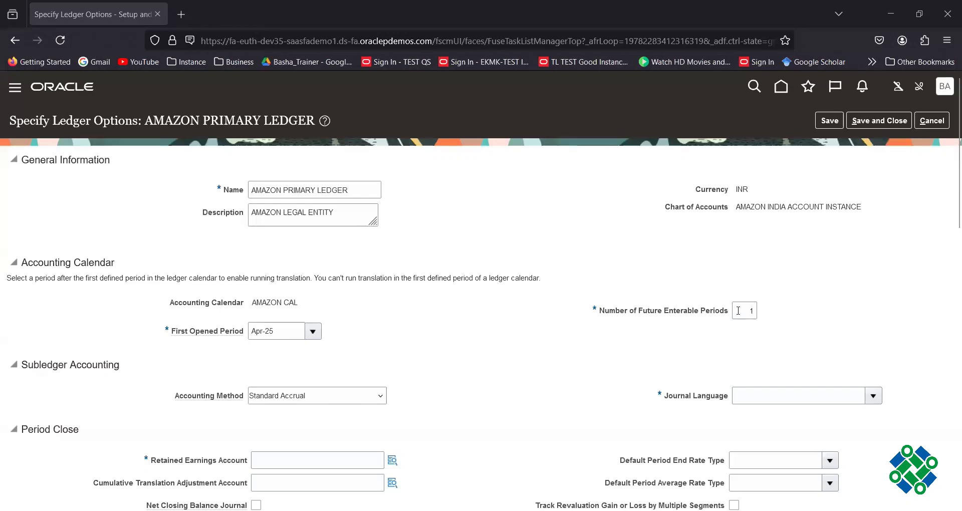
Raise AMAZON PRIMARY LEDGER's number of future enterable periods from 1 to 2.
click(739, 310)
text(2)
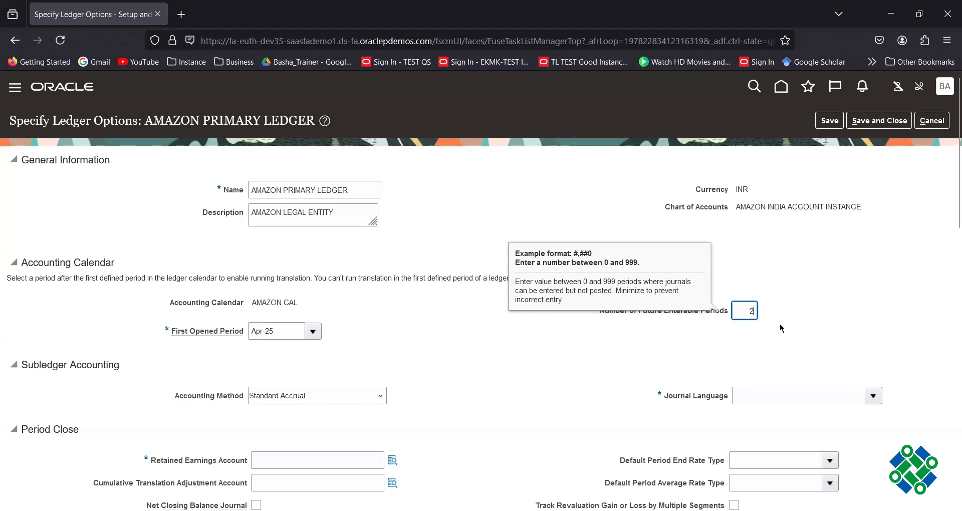
click(753, 340)
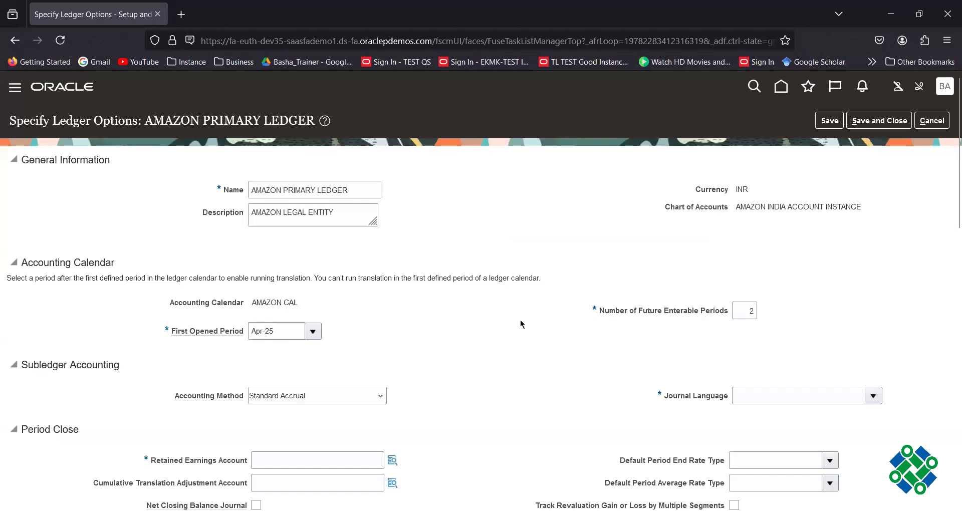
scroll(520, 320, down, 4)
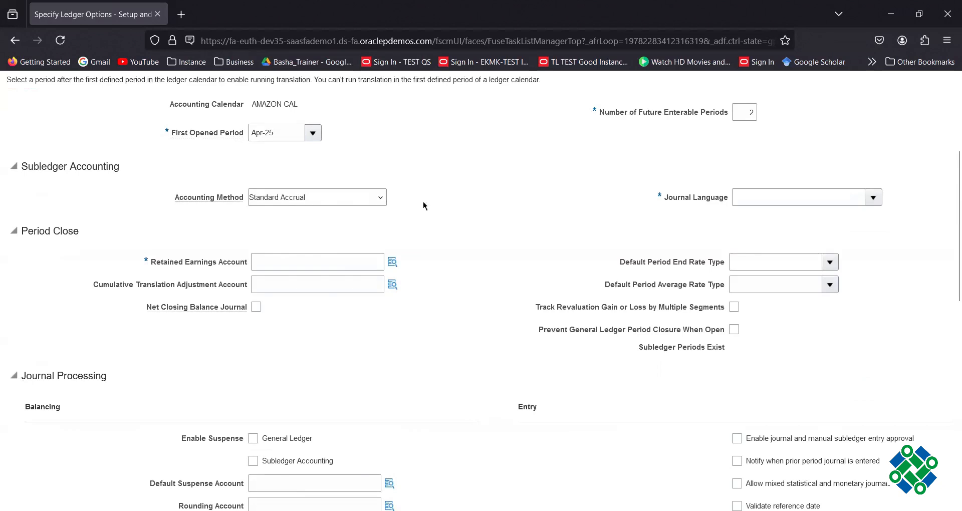
Begin a Journal Language entry with 'u', then clear it again.
click(757, 202)
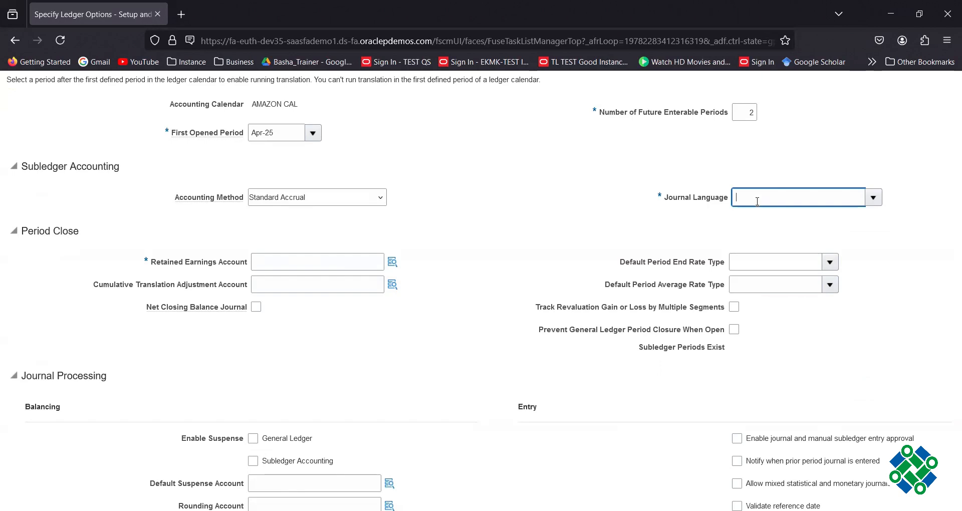
text(u)
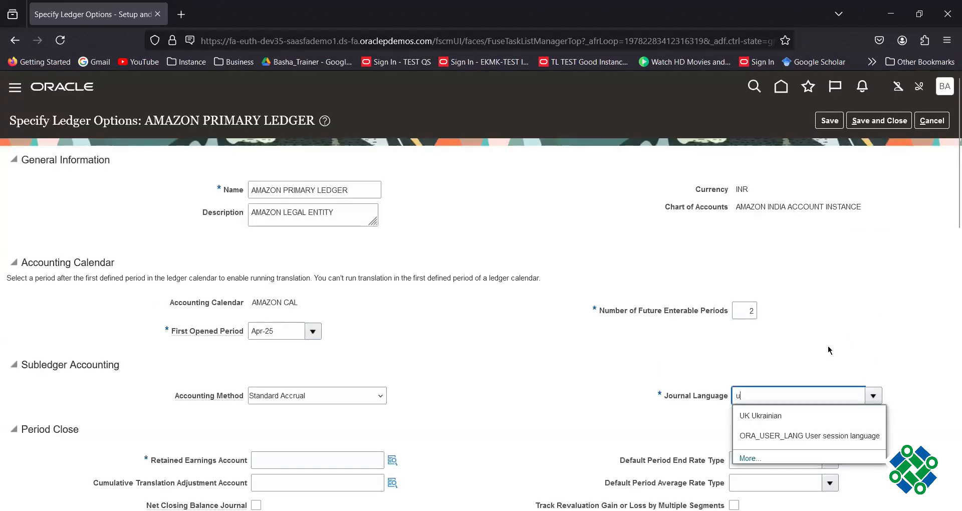
key(BackSpace)
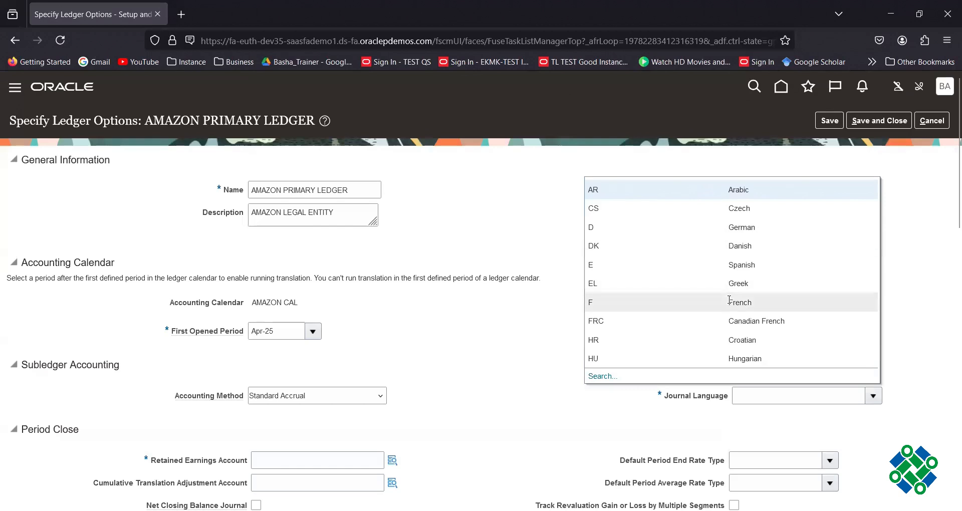
Search the language list for 'English' without choosing, then enter 'a' in Journal Language.
click(601, 376)
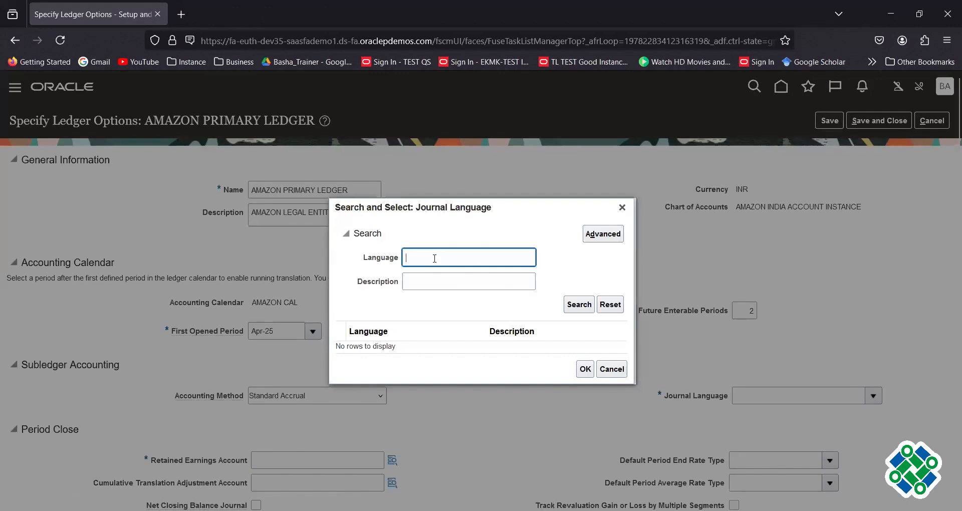
text(English)
drag(435, 259, 289, 231)
key(BackSpace)
click(451, 286)
text(E)
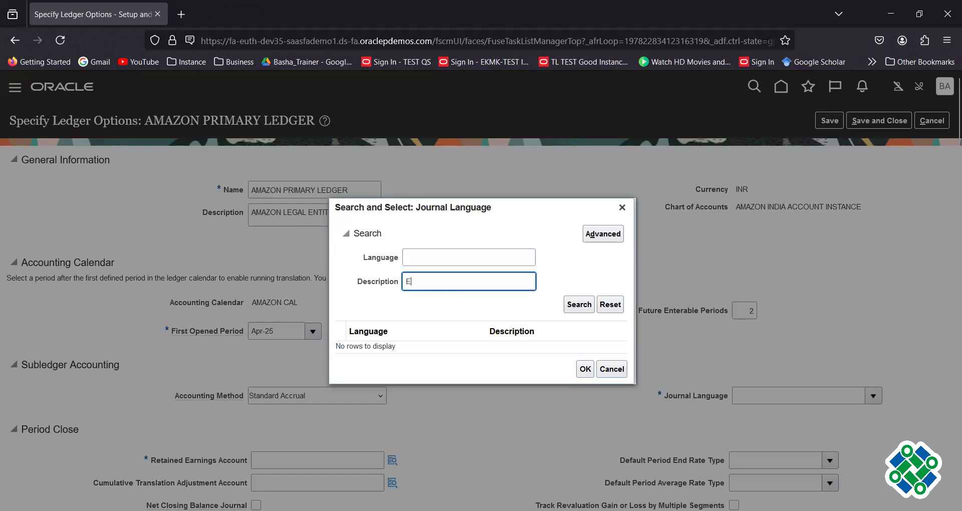
text(nglish)
key(Tab)
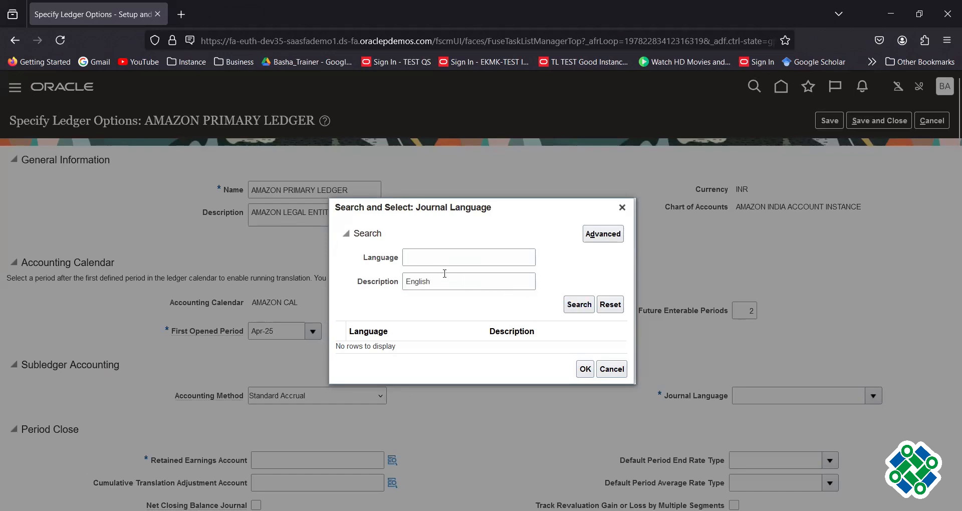
double_click(437, 279)
key(BackSpace)
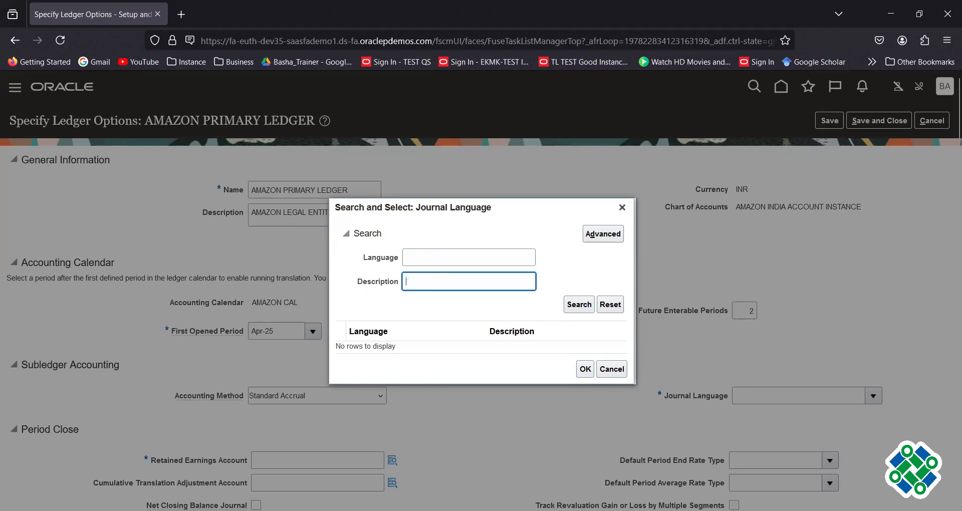
click(622, 207)
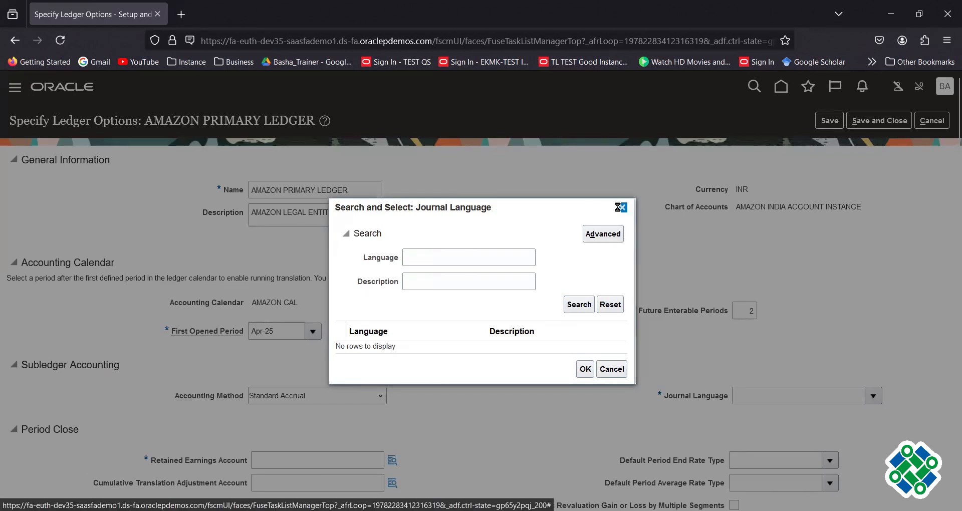
text(a)
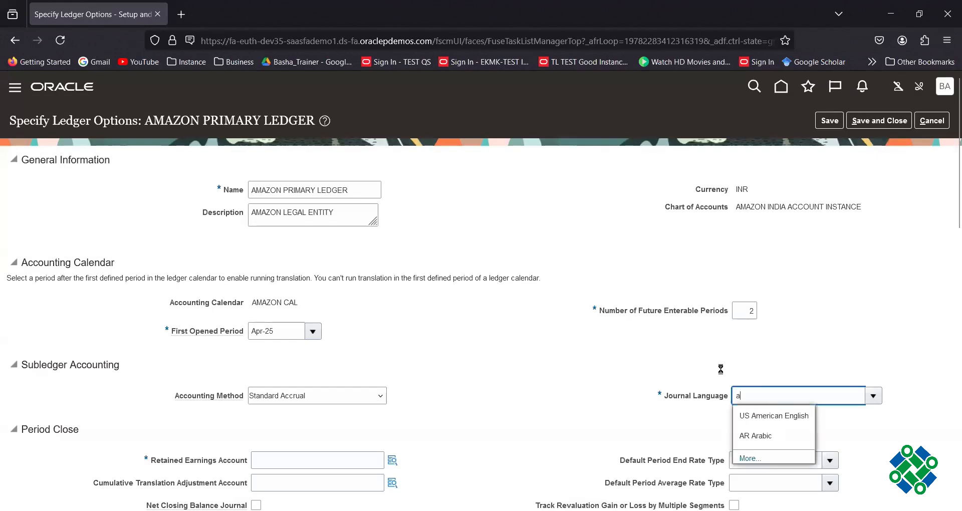
Pick American English from the suggestions as the ledger's journal language.
key(Down)
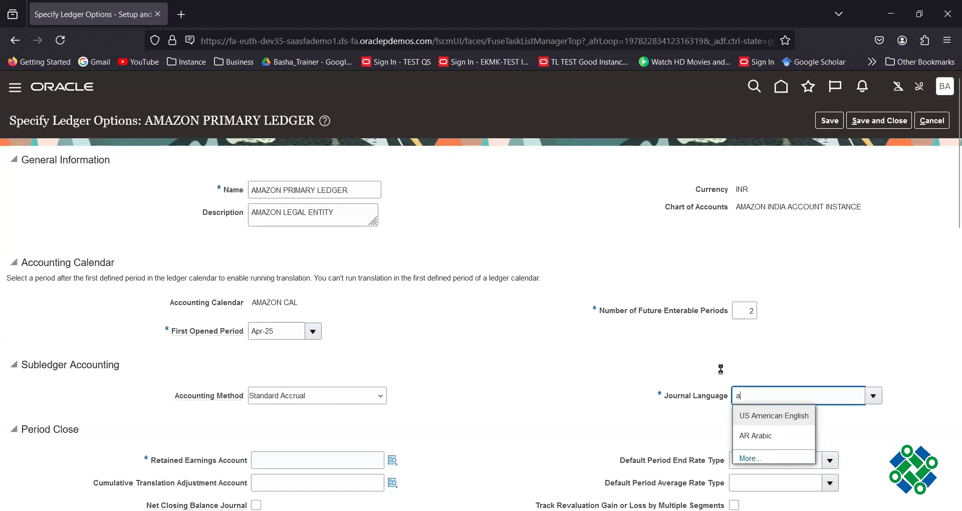
key(Return)
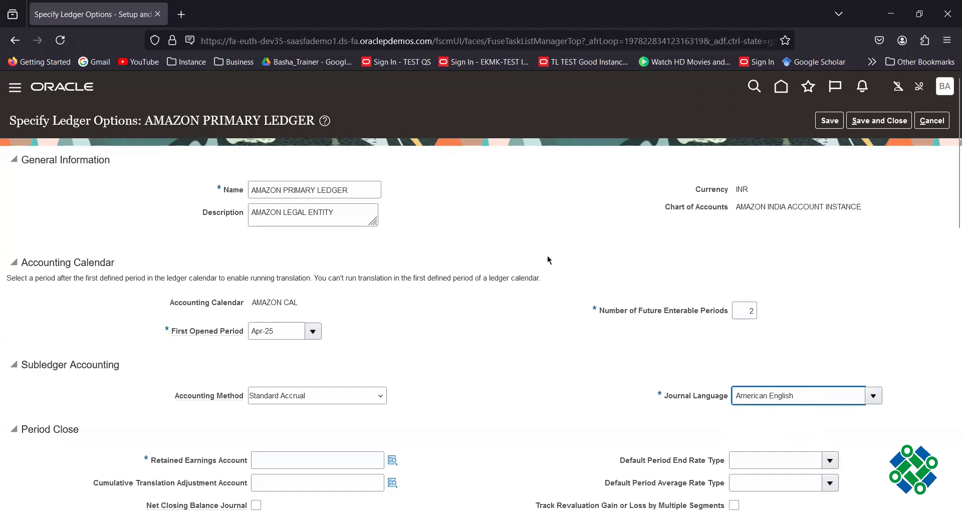
scroll(547, 263, down, 3)
click(292, 327)
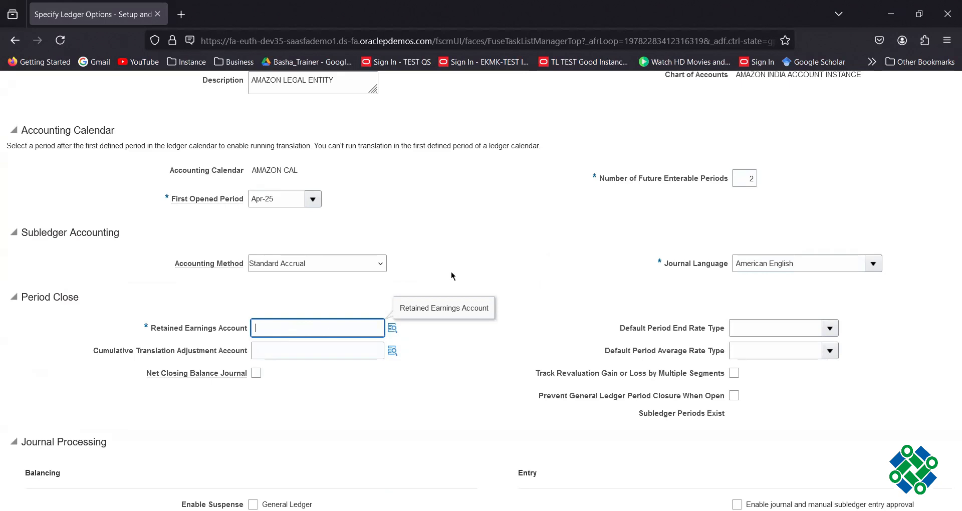
click(393, 331)
click(392, 329)
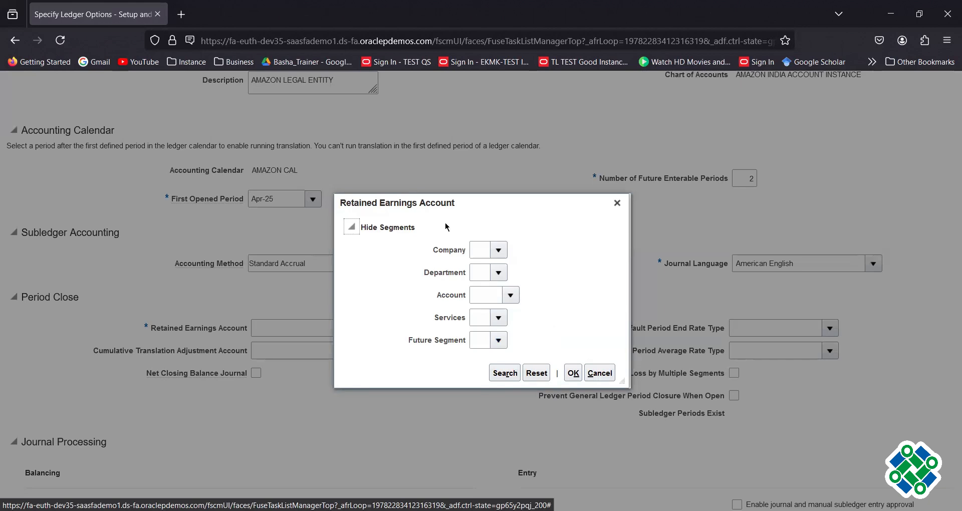
click(499, 251)
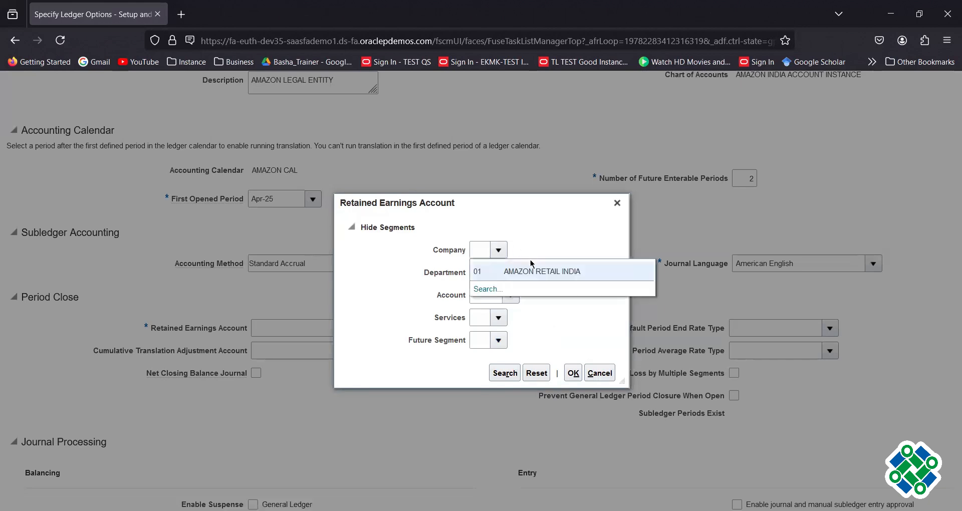
click(531, 271)
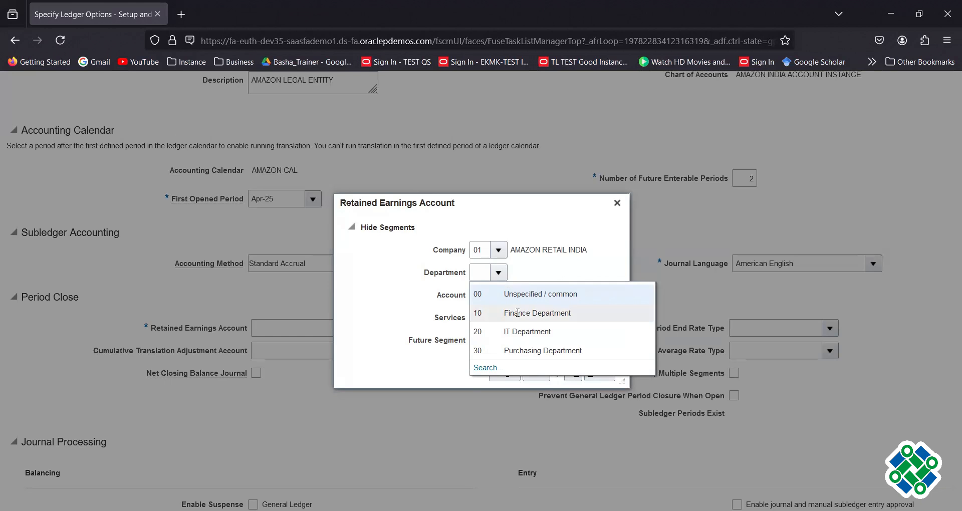
click(518, 313)
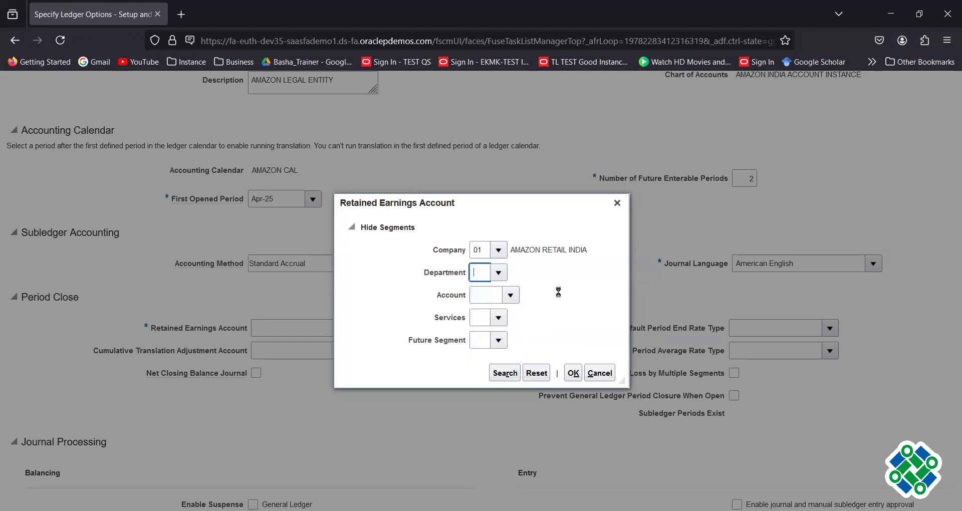
click(499, 273)
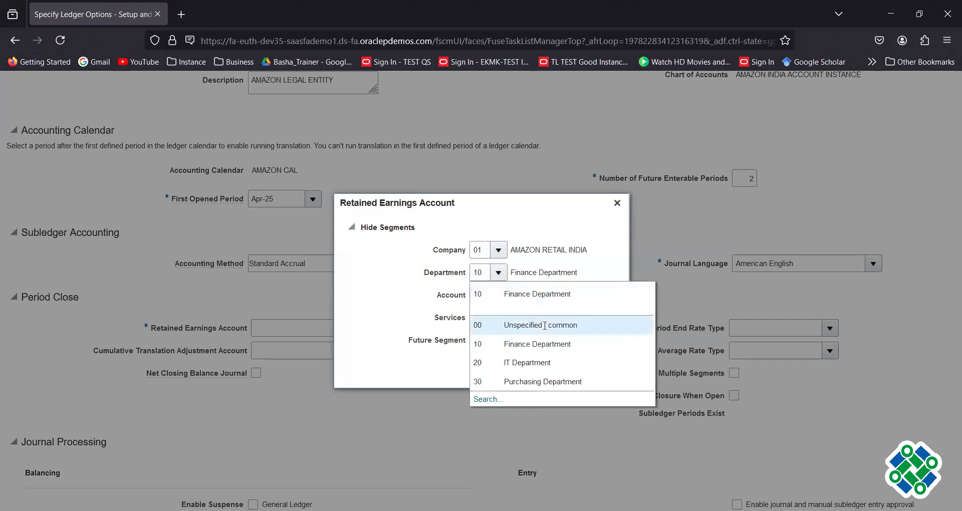
click(587, 319)
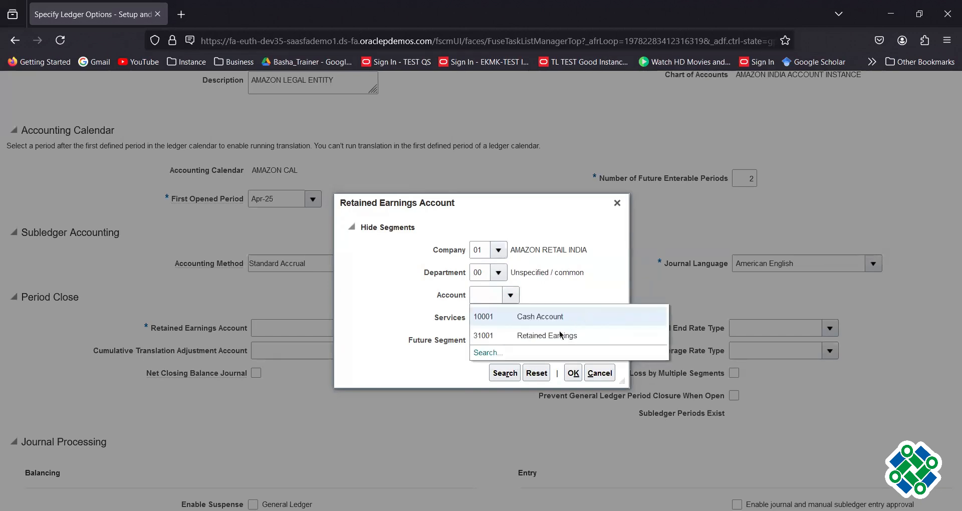
click(544, 337)
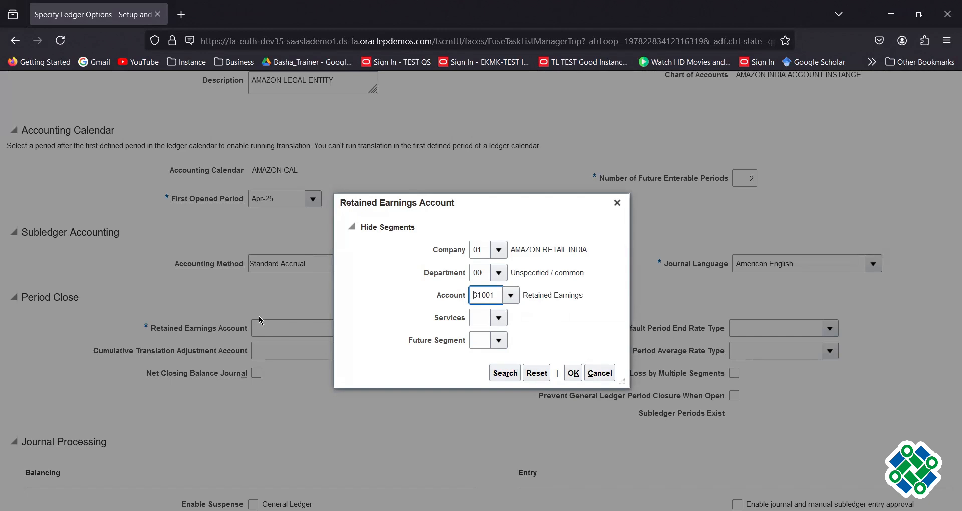
click(499, 318)
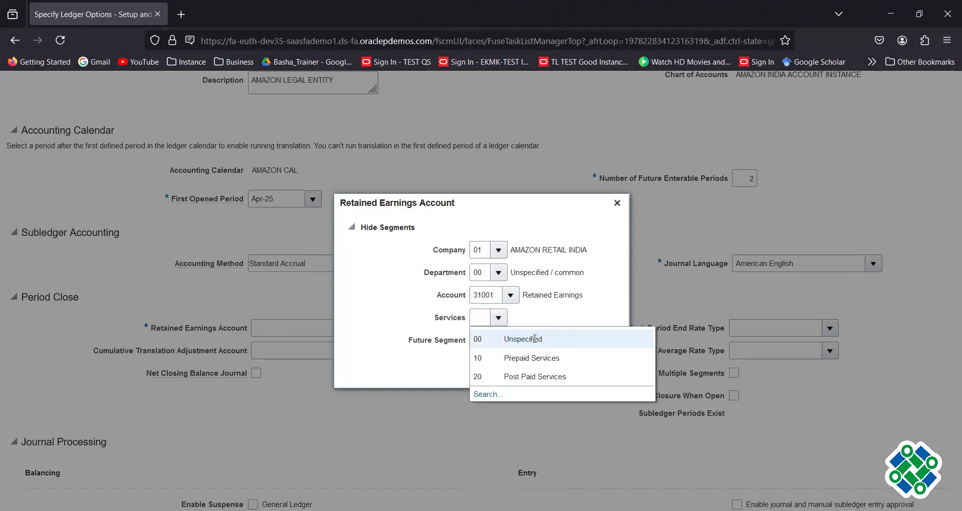
click(526, 338)
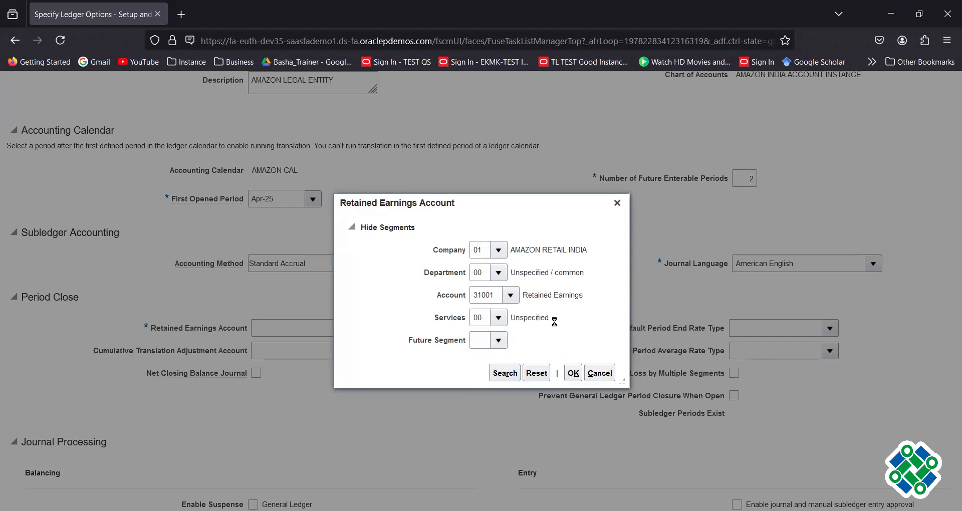
click(524, 362)
click(573, 374)
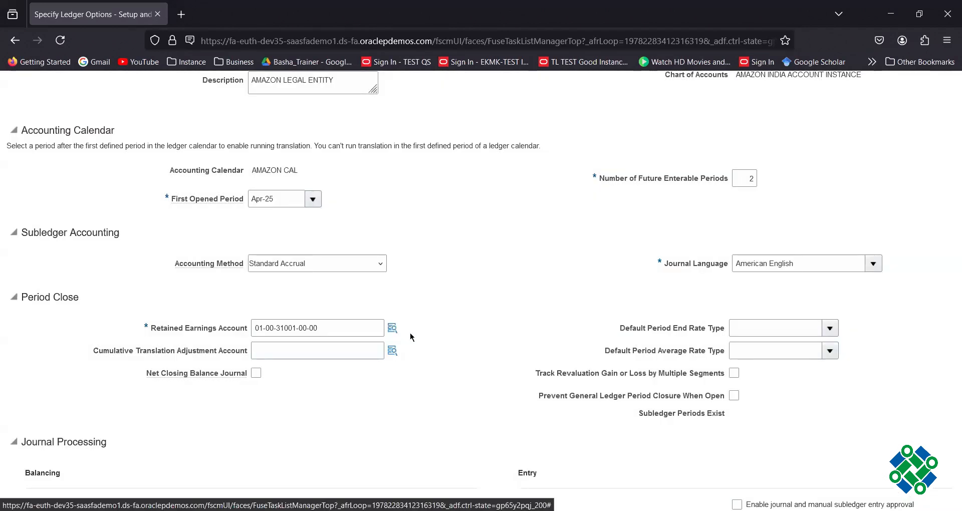
click(323, 326)
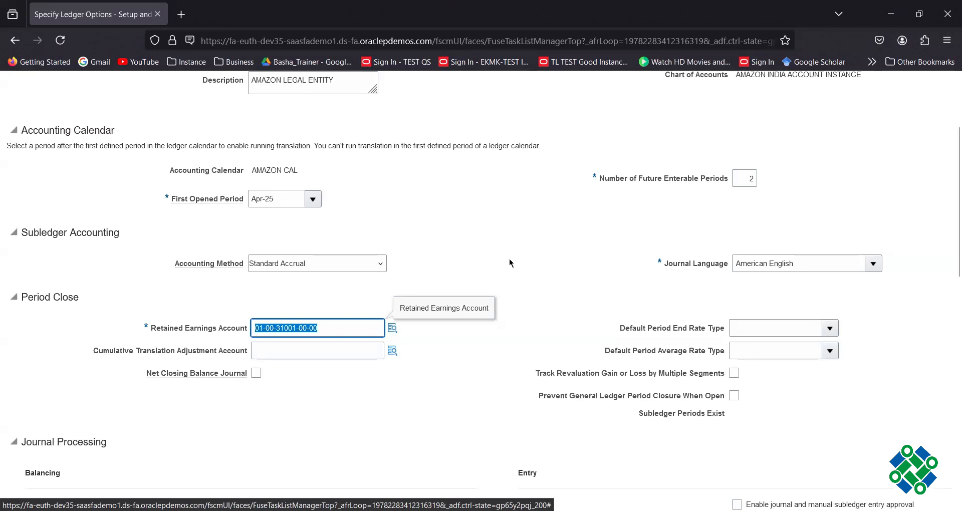
click(392, 330)
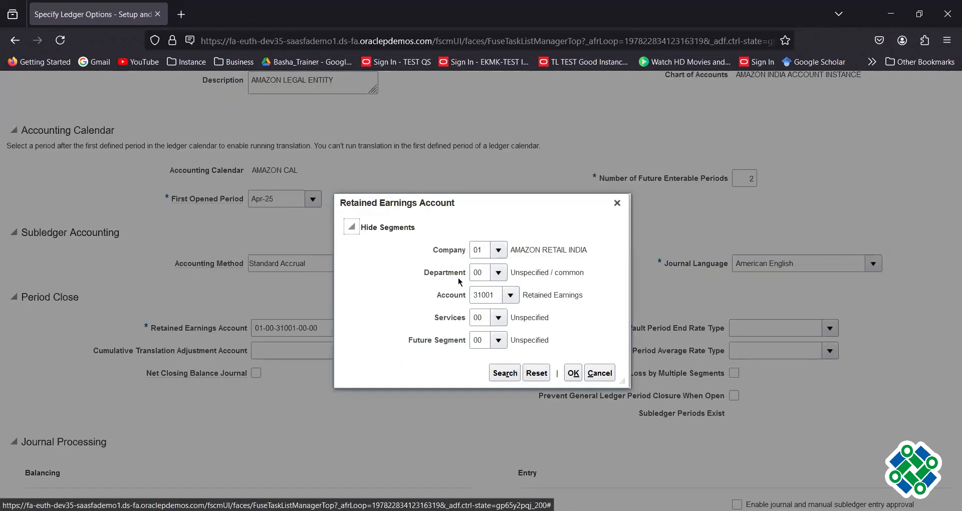
click(498, 273)
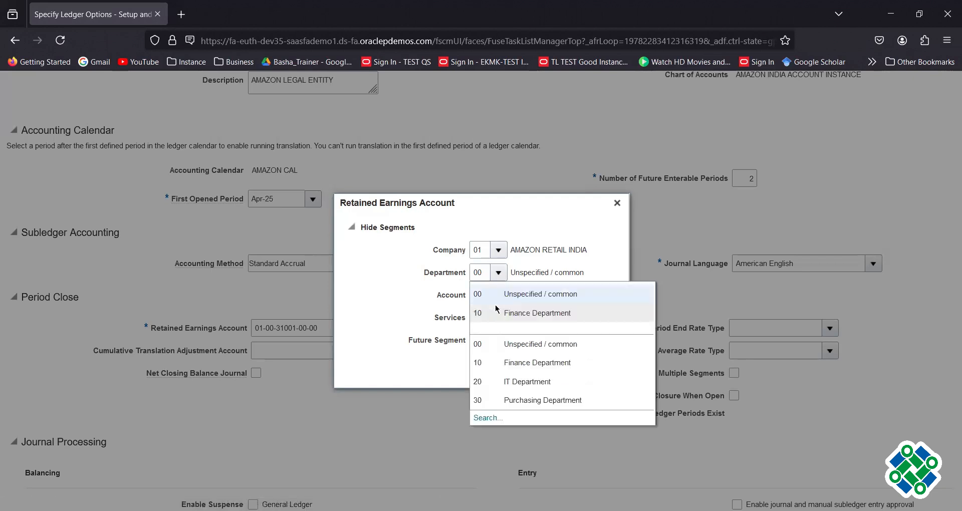
click(519, 376)
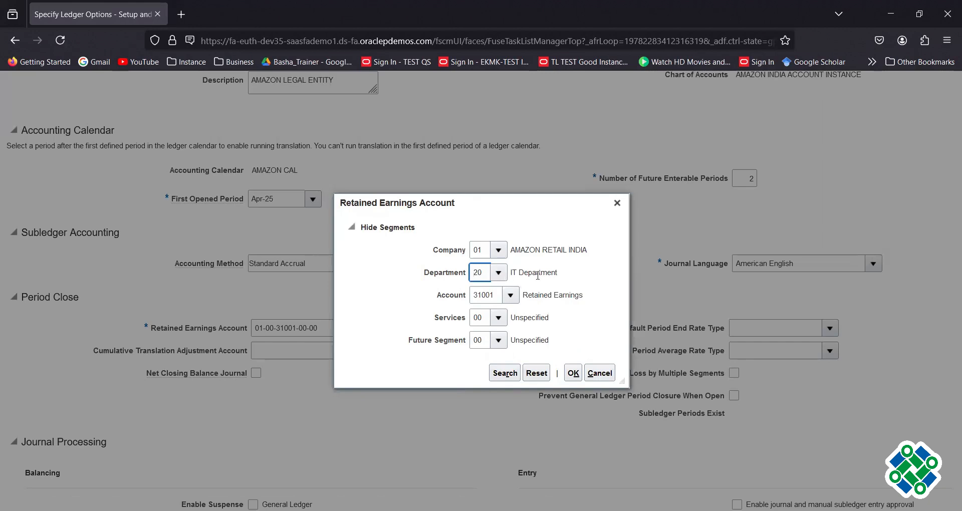
click(572, 373)
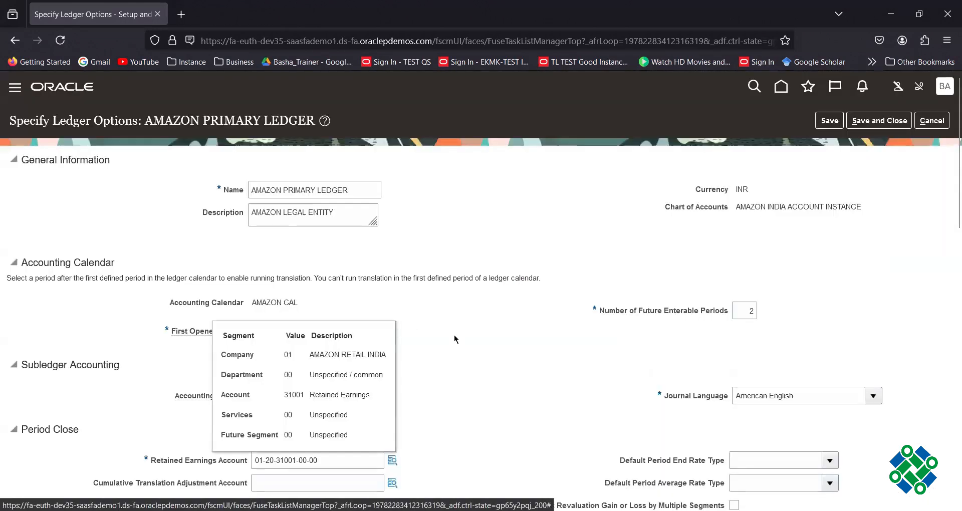
scroll(432, 347, down, 1)
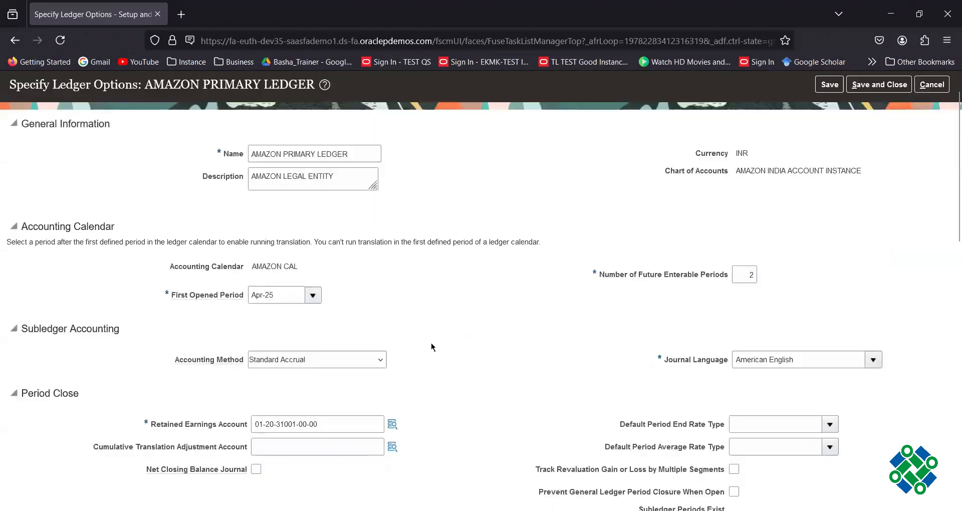
scroll(432, 347, down, 2)
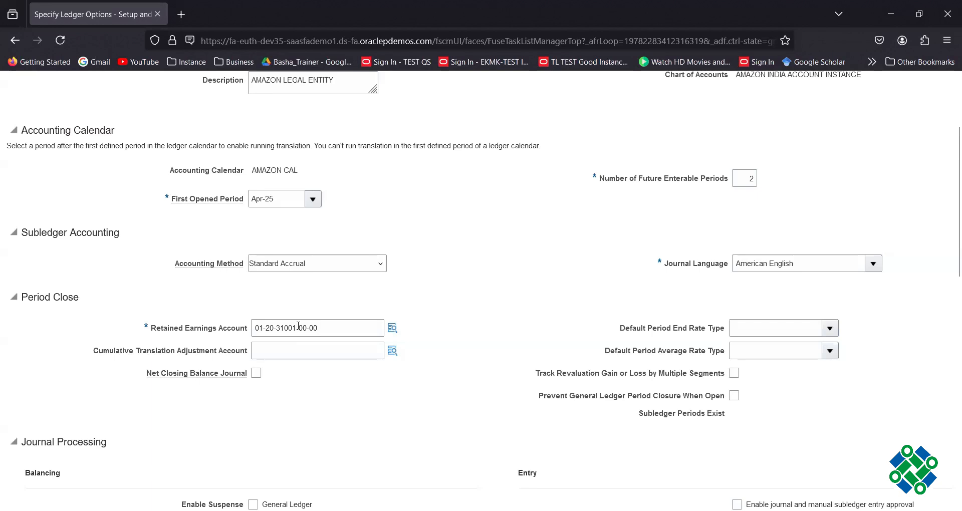
click(393, 330)
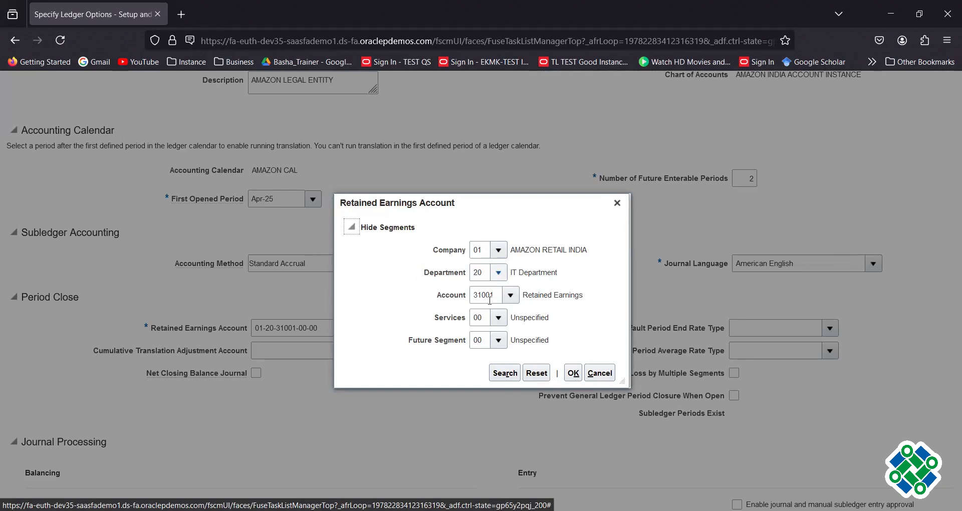
click(498, 318)
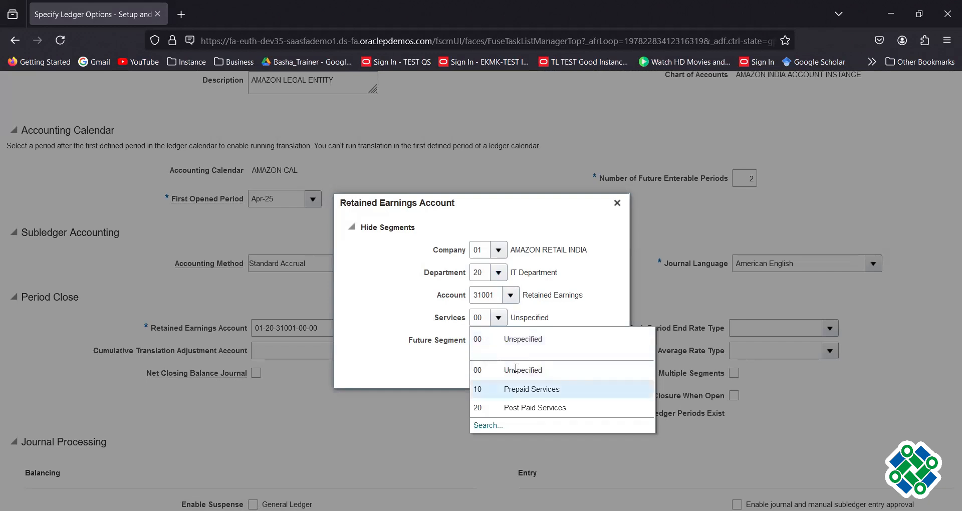
click(532, 389)
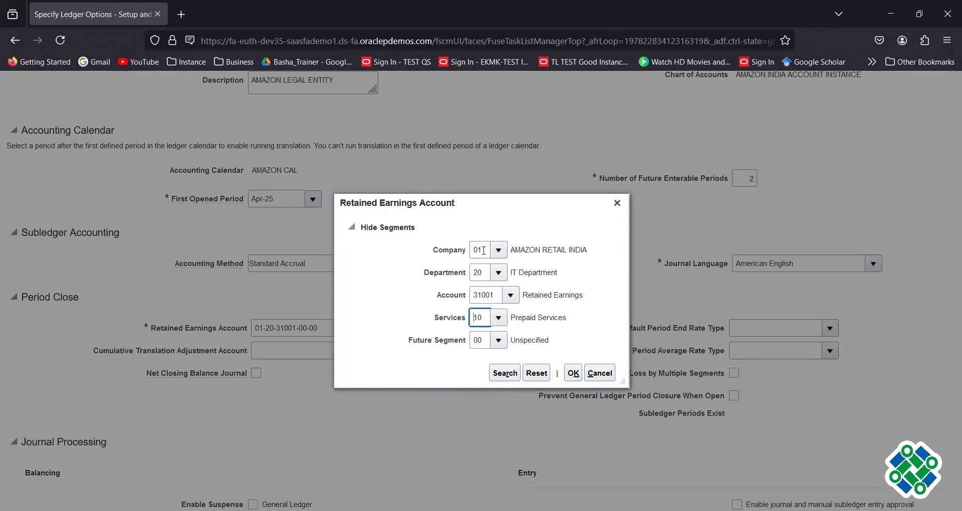
click(500, 273)
triple_click(437, 271)
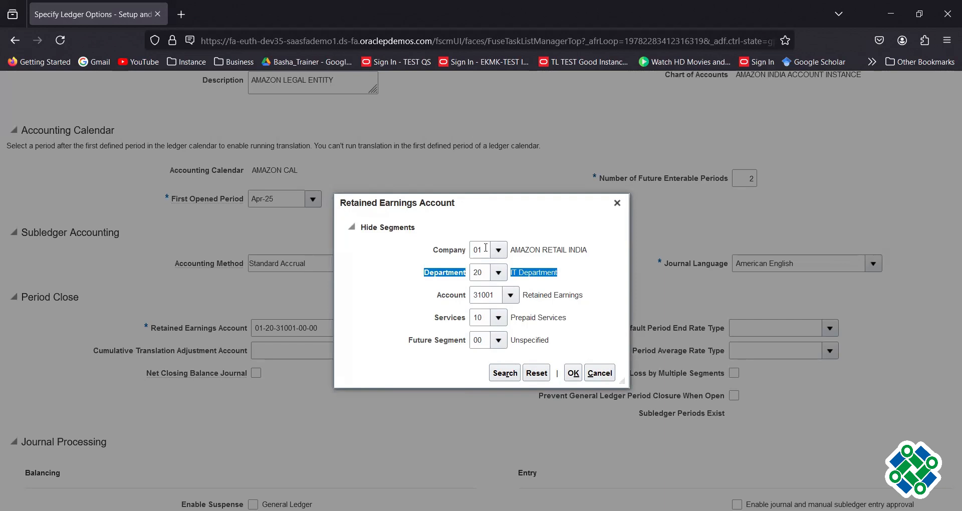
click(498, 273)
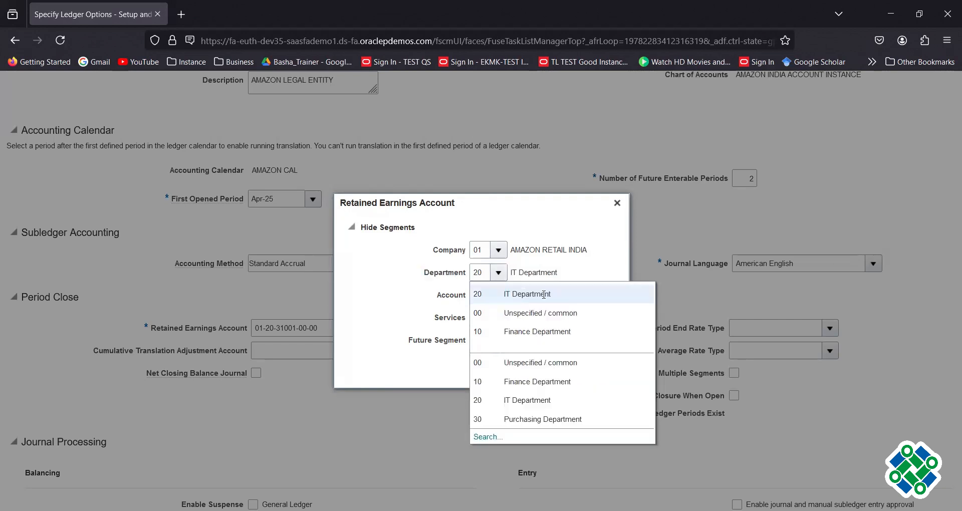
click(555, 296)
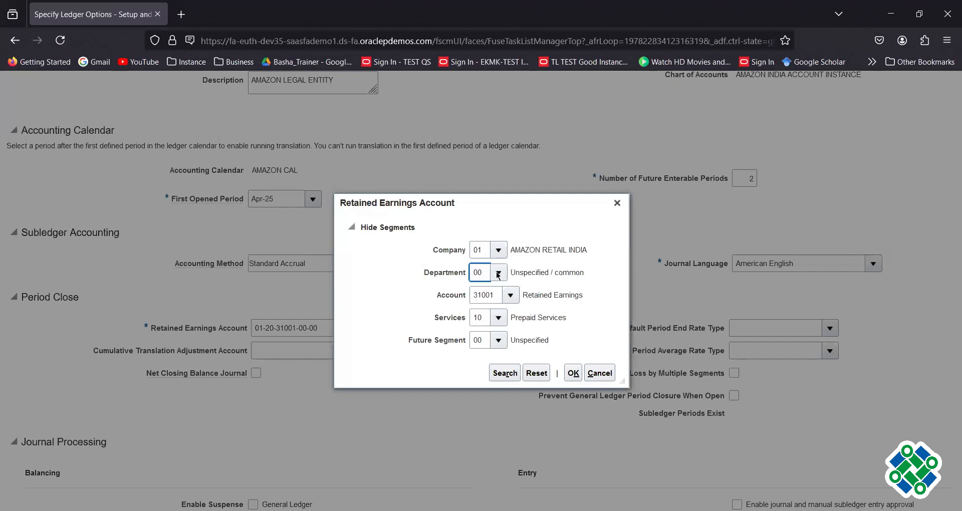
click(498, 318)
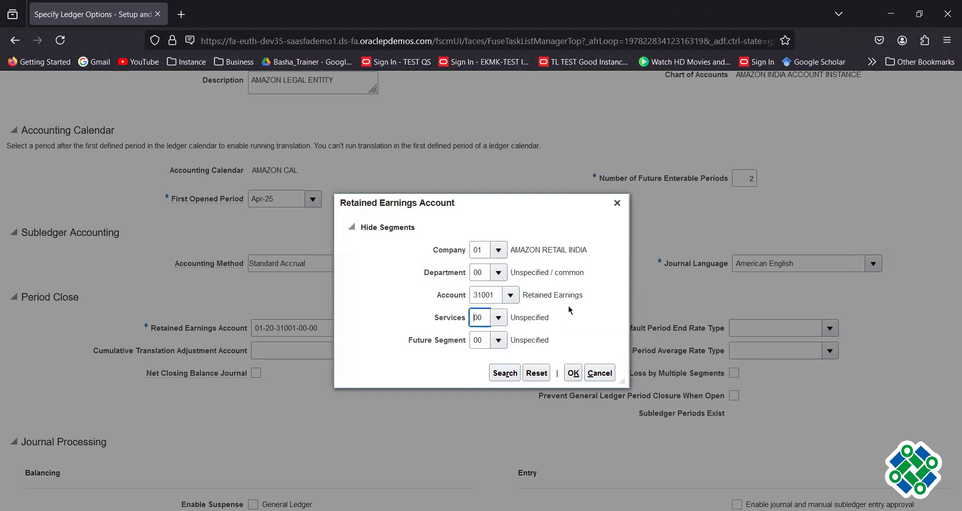
click(573, 373)
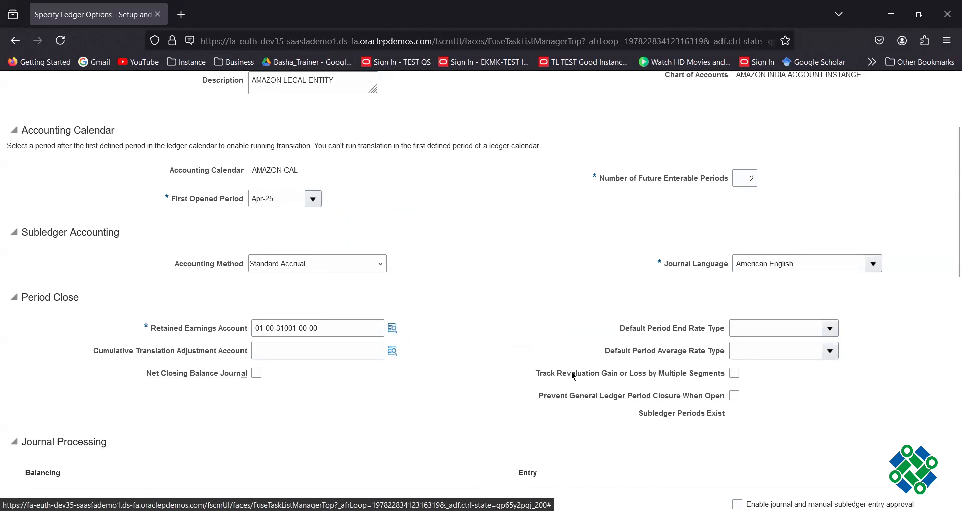
key(alt+Tab)
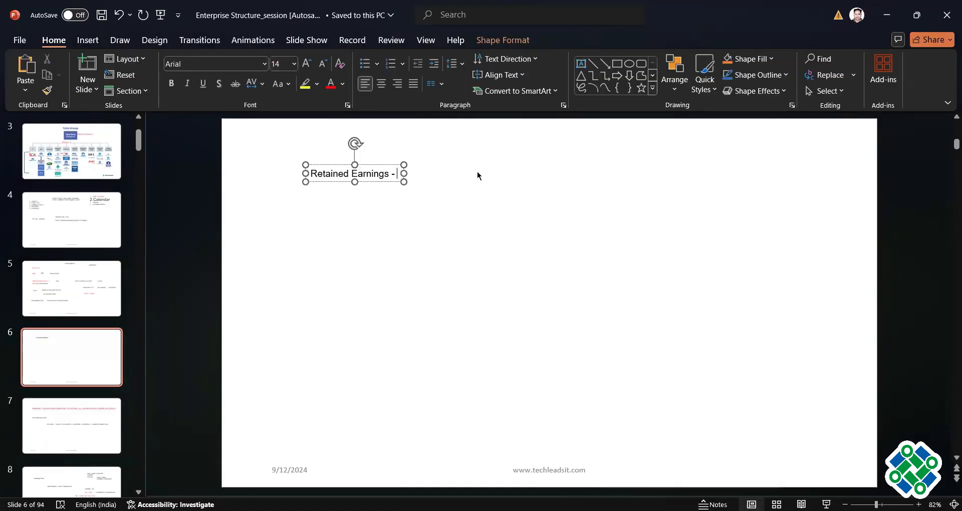
Add a text box with retained earnings notes, including 20 Lakhs, to PowerPoint slide 6.
click(476, 172)
click(584, 64)
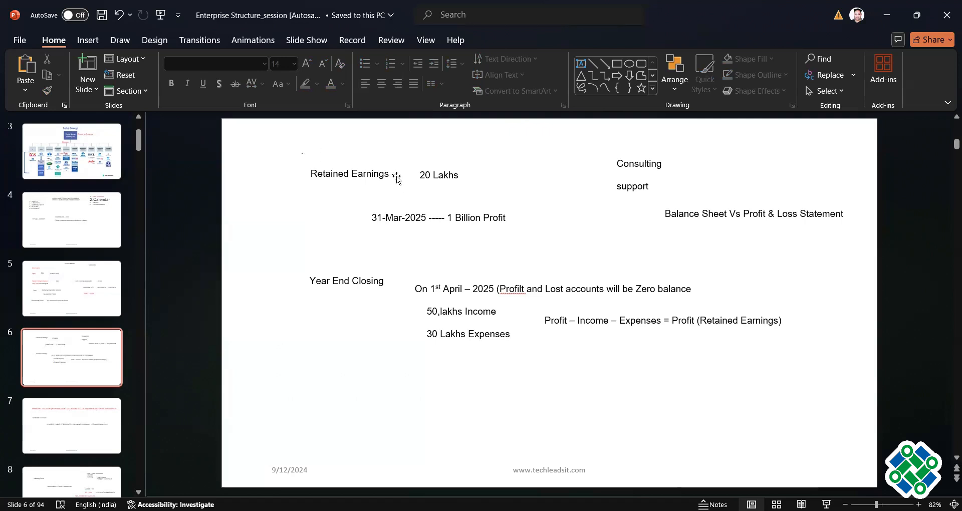
double_click(423, 175)
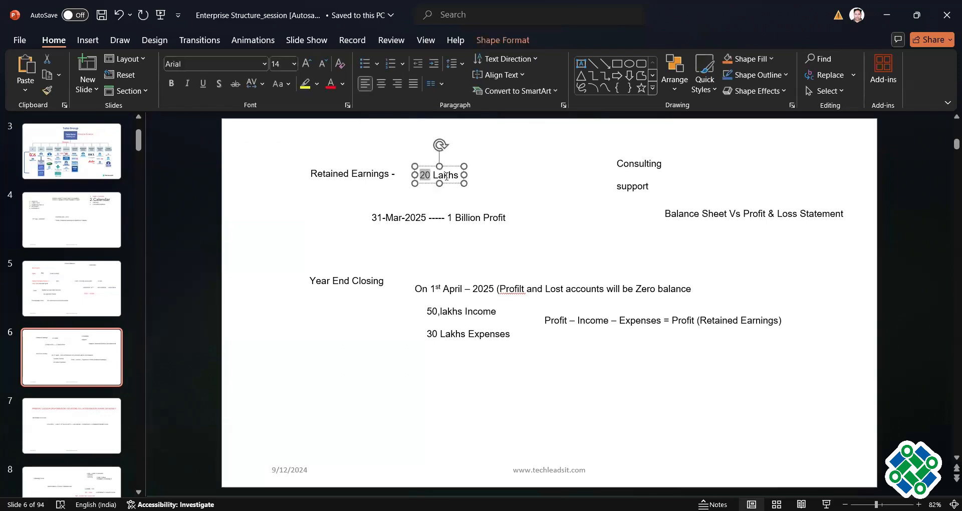
click(354, 213)
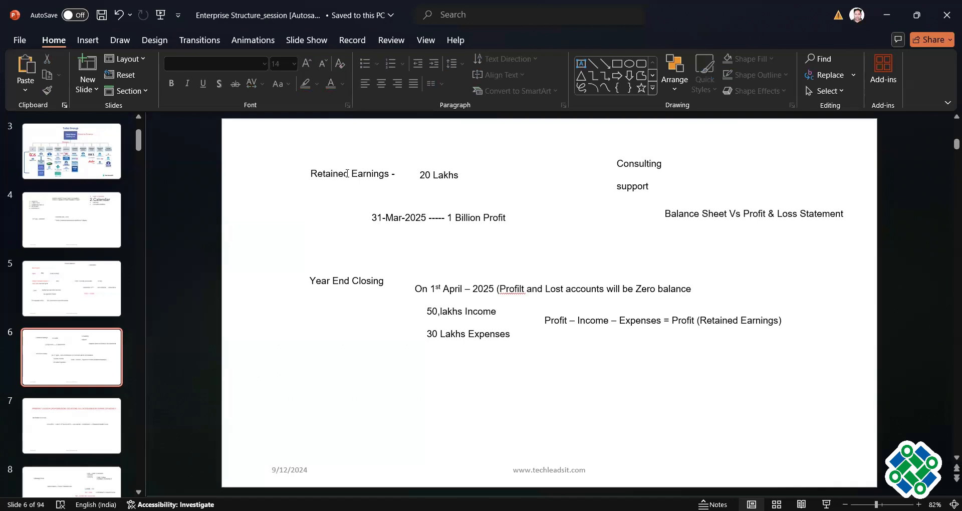
key(alt+Tab)
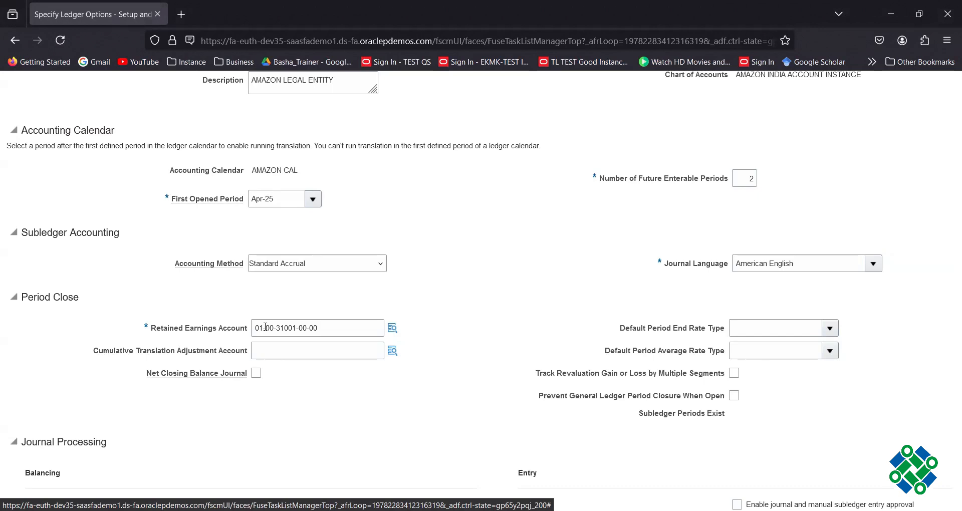
click(393, 330)
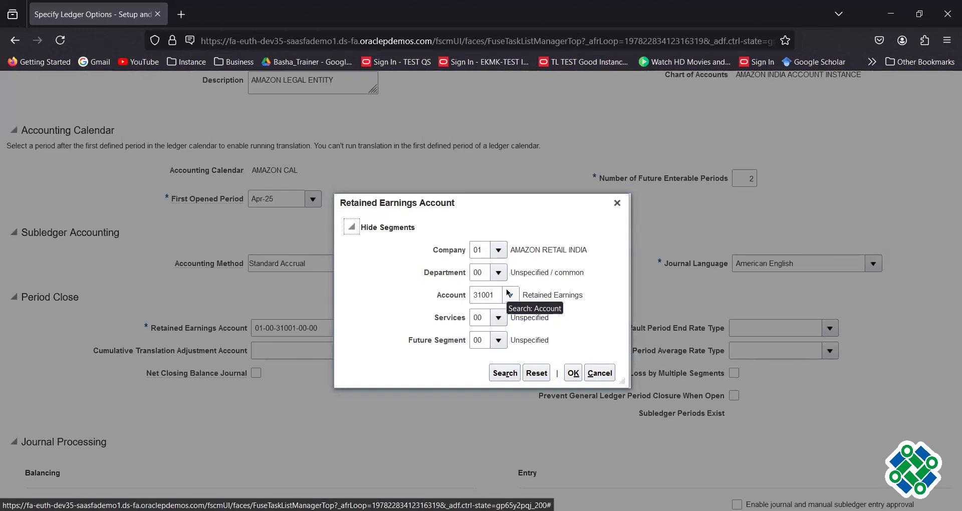
click(574, 373)
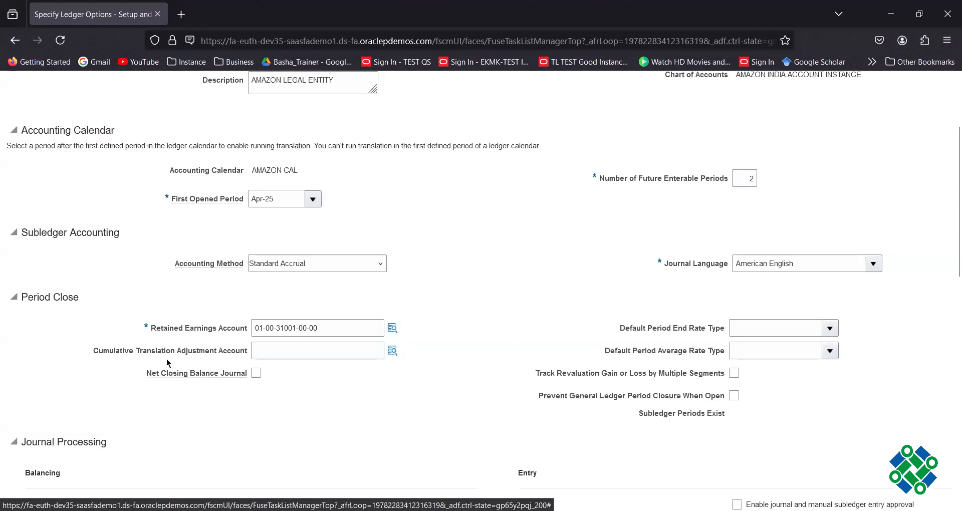
scroll(374, 297, down, 3)
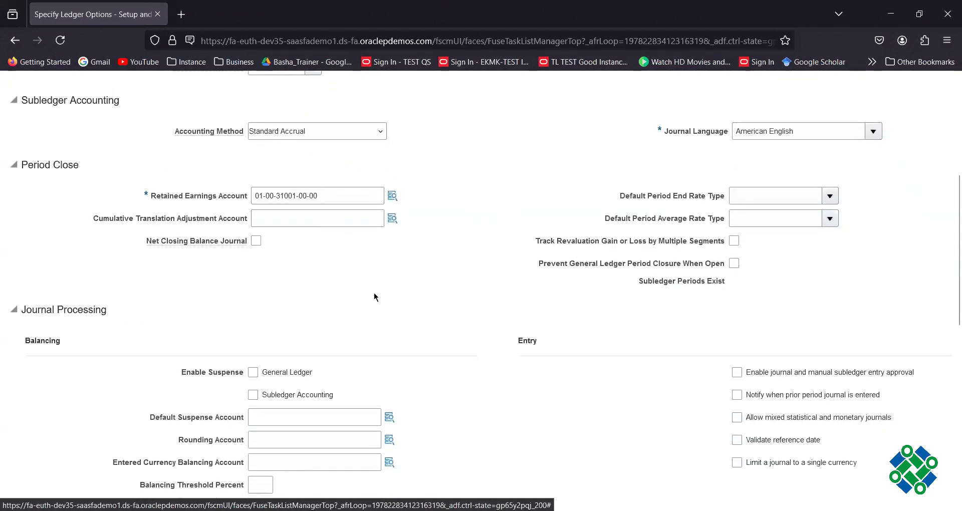
scroll(477, 312, down, 4)
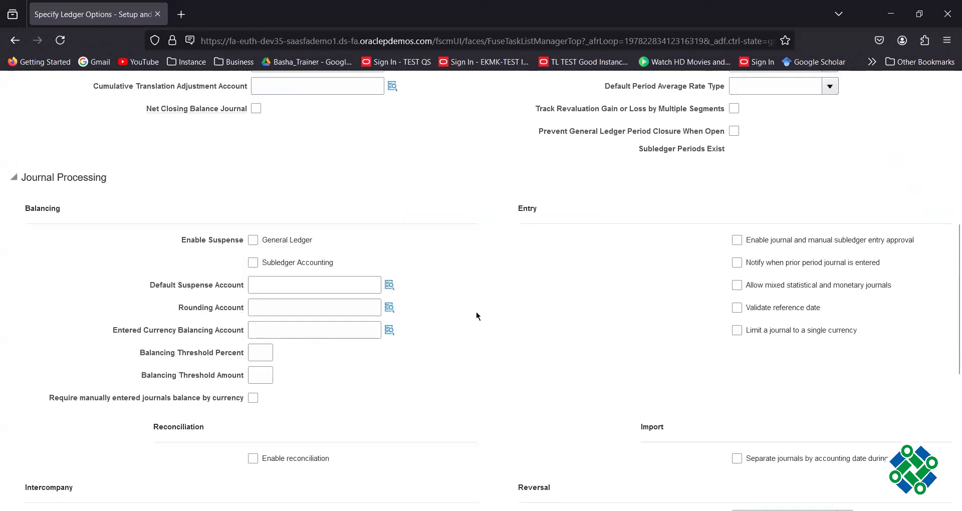
scroll(477, 316, down, 2)
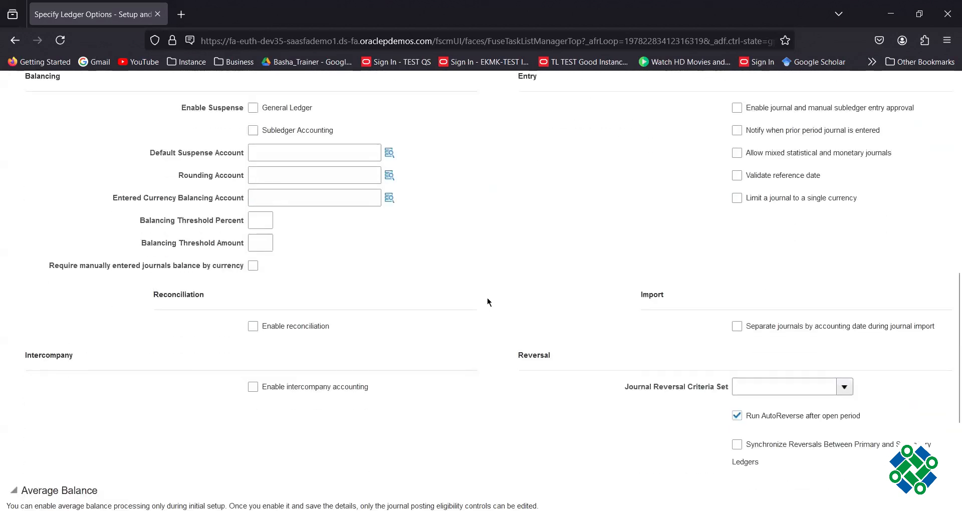
scroll(491, 301, down, 5)
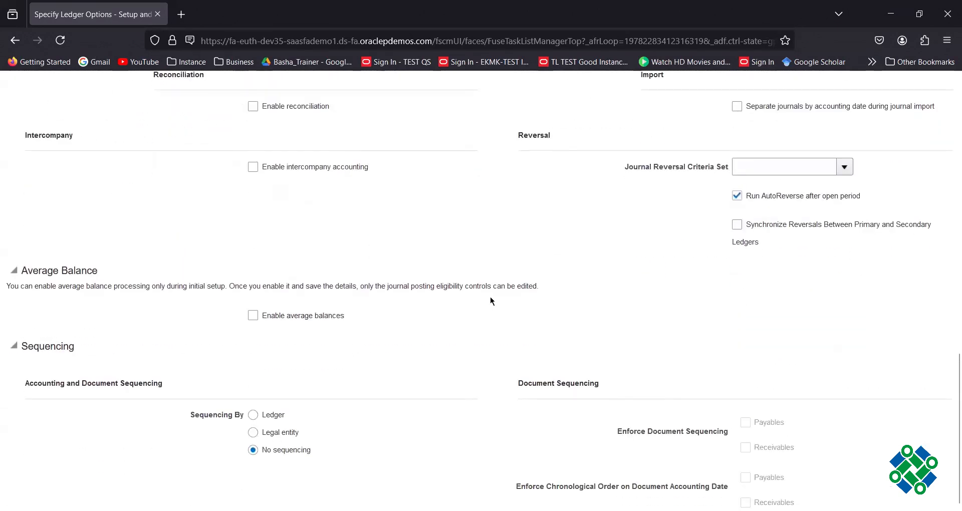
scroll(416, 331, up, 10)
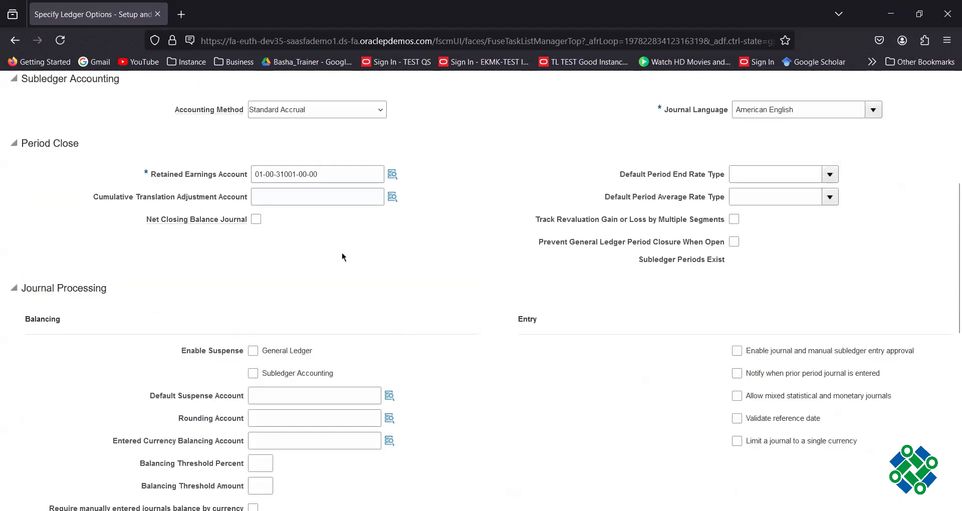
scroll(460, 256, up, 7)
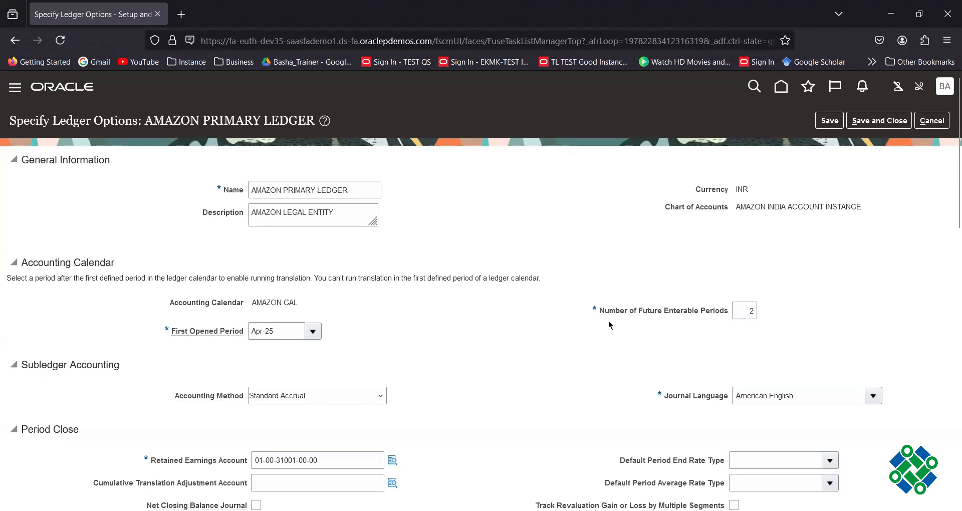
scroll(497, 323, down, 3)
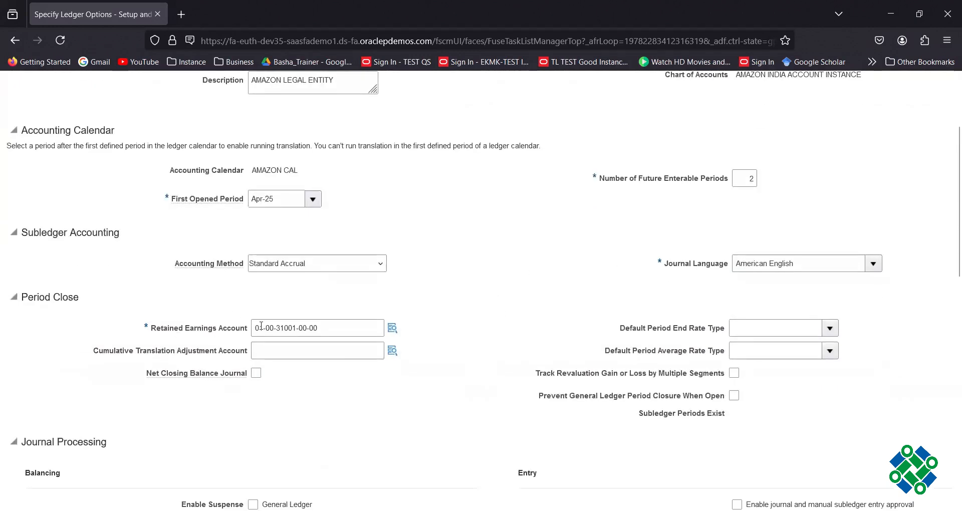
scroll(446, 329, down, 4)
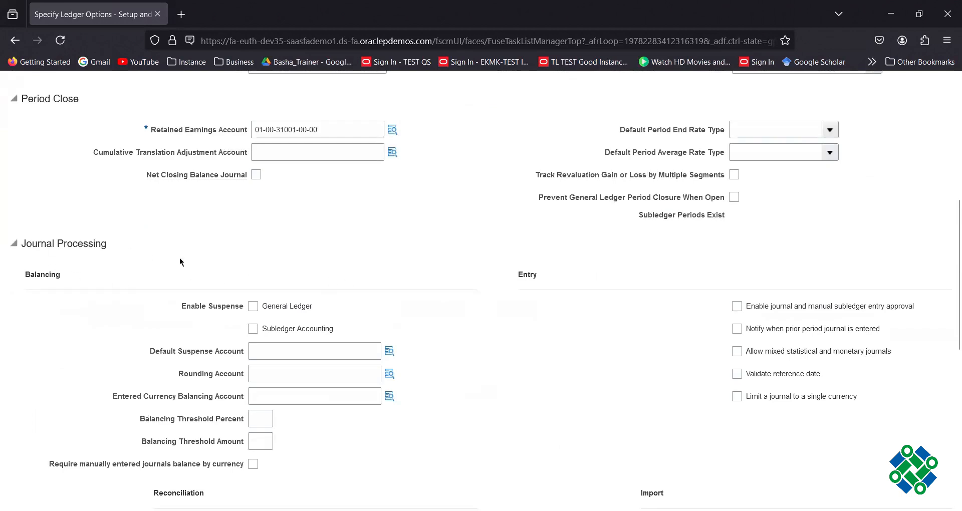
scroll(748, 339, down, 8)
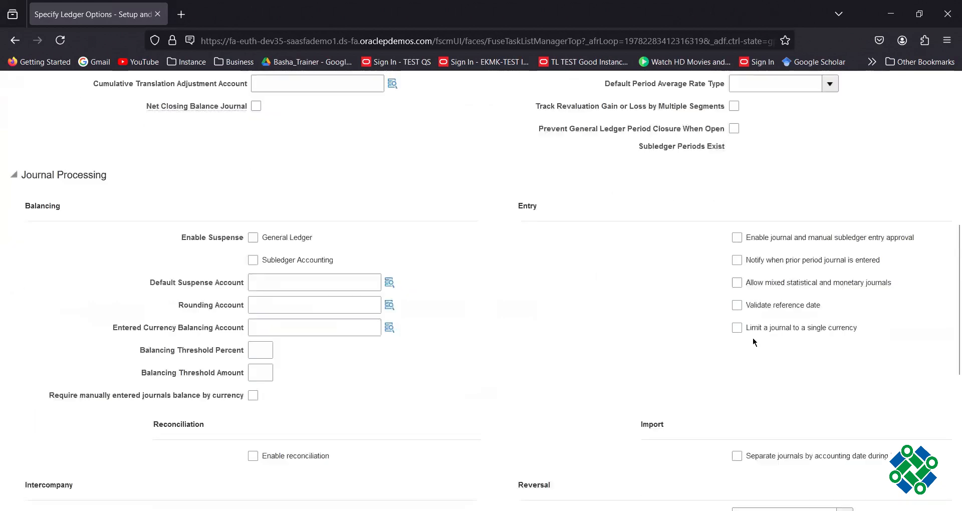
scroll(753, 338, up, 20)
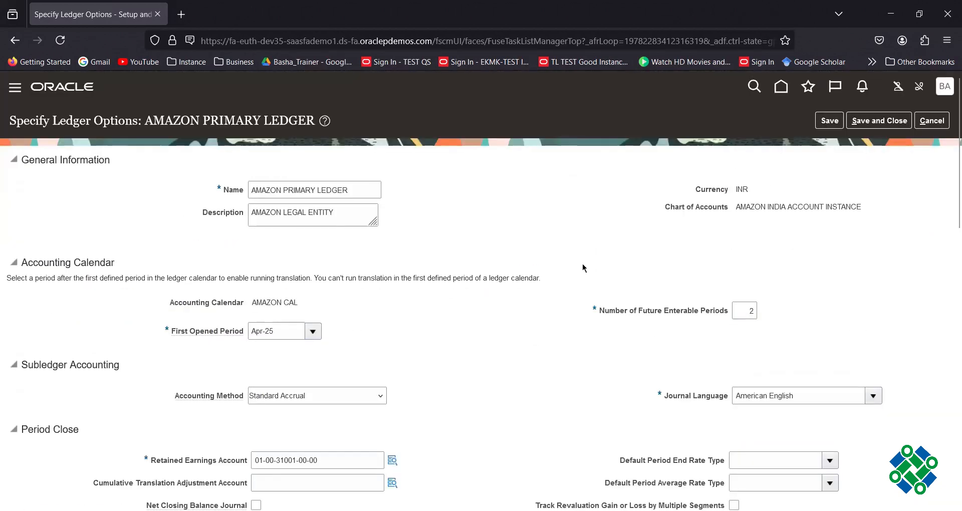
Save and close the ledger options, then show All Tasks in the General Ledger list.
click(865, 125)
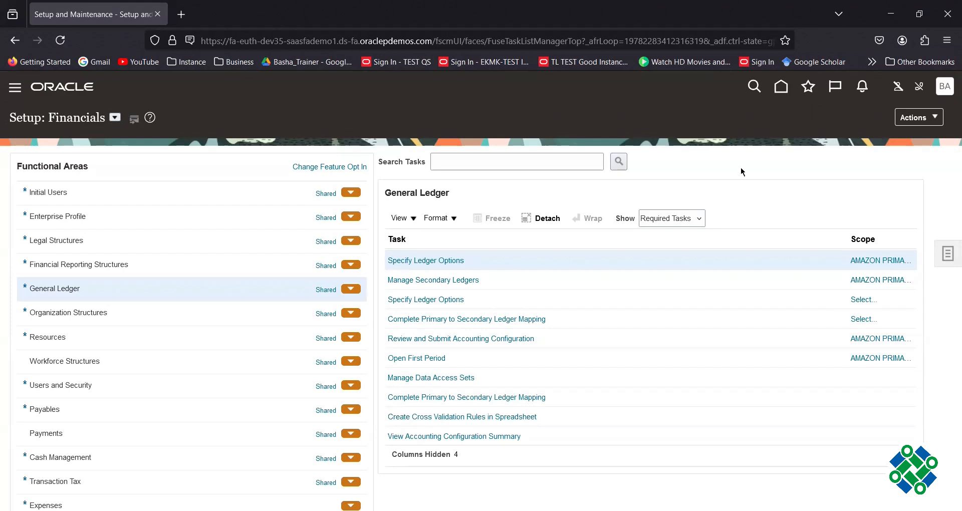
click(698, 222)
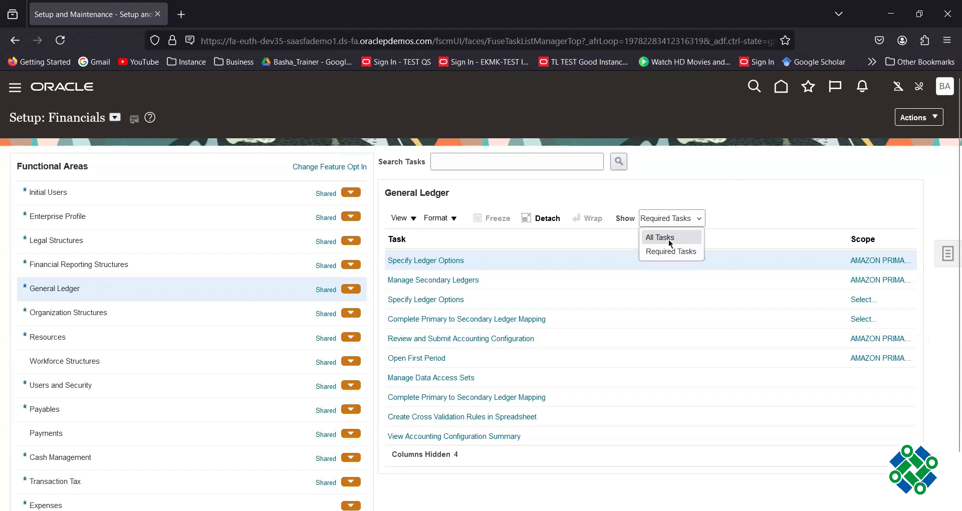
click(670, 243)
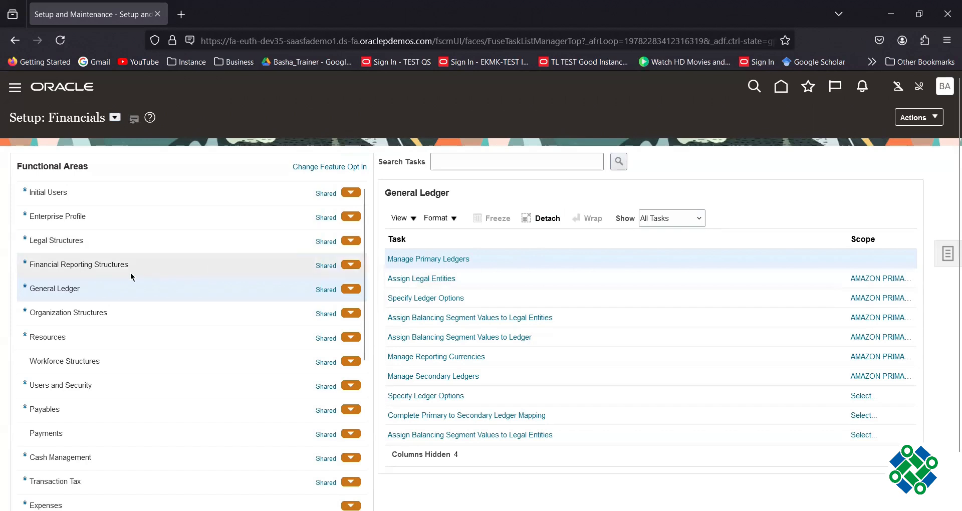
click(83, 265)
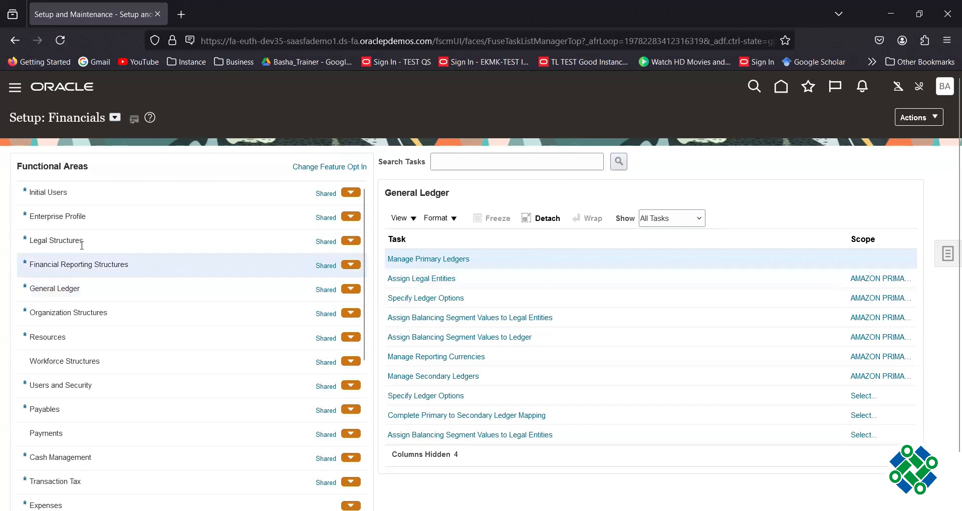
Open the Legal Structures functional area to list Manage Legal Entity and related tasks.
click(82, 242)
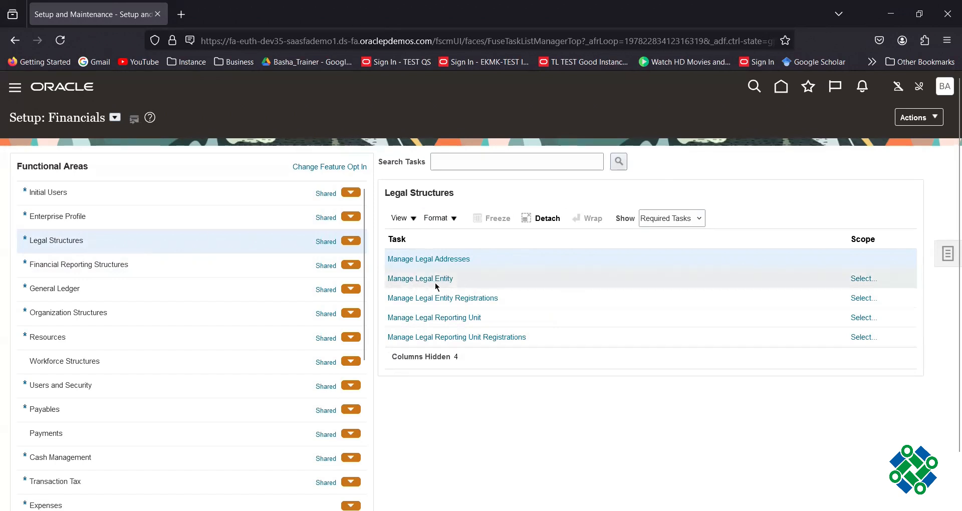
Set the Manage Legal Entity scope to Create New and go to the task.
click(864, 279)
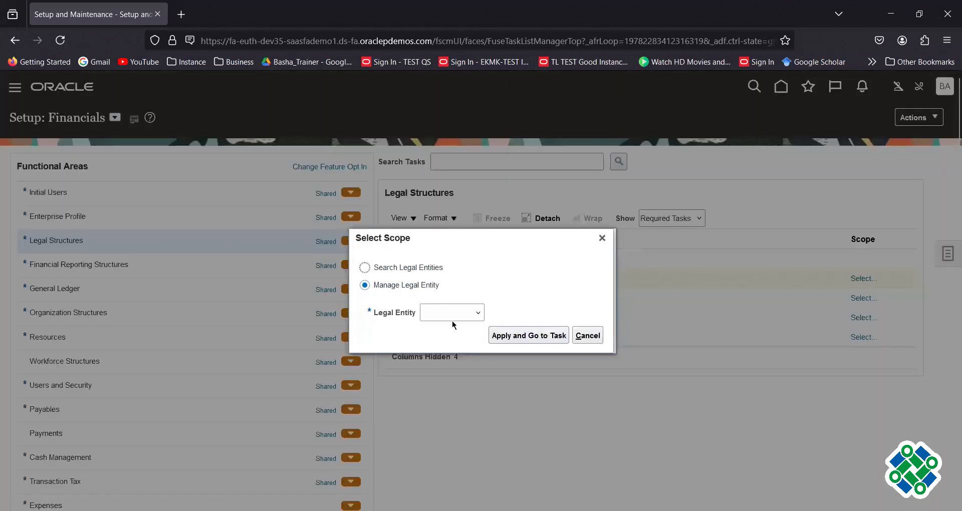
click(453, 320)
click(448, 373)
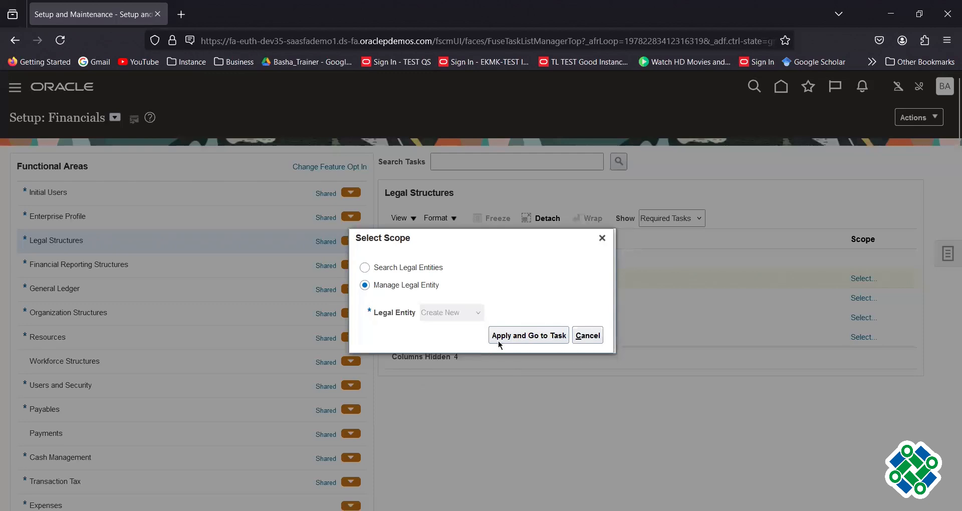
click(513, 336)
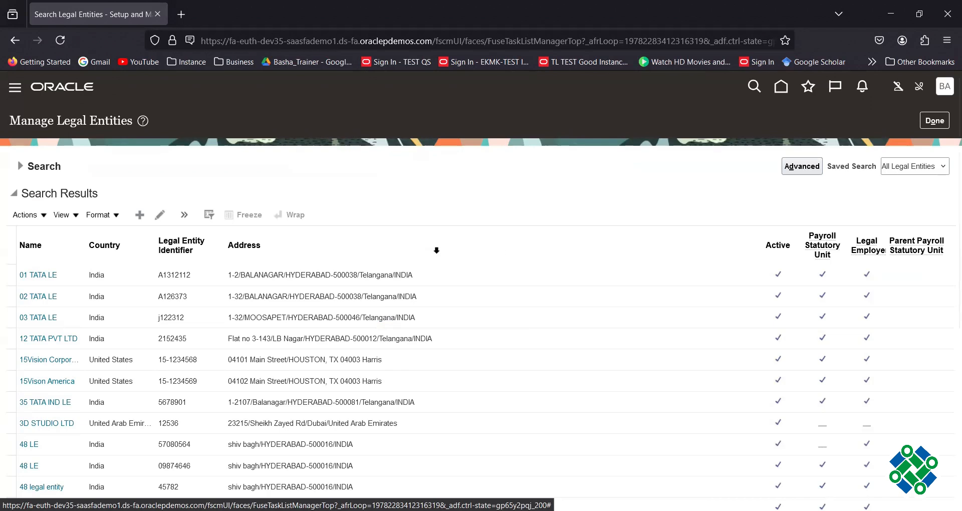
click(140, 217)
drag(322, 164, 193, 161)
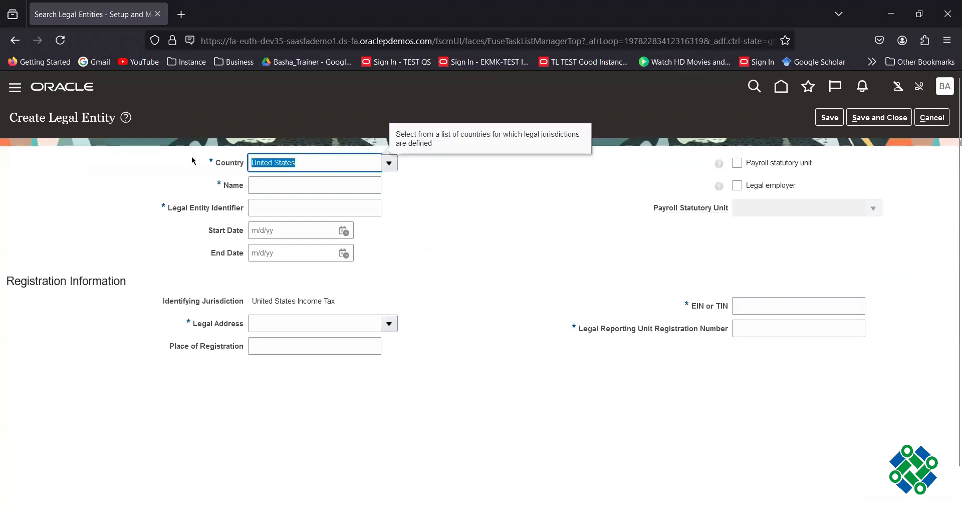
key(BackSpace)
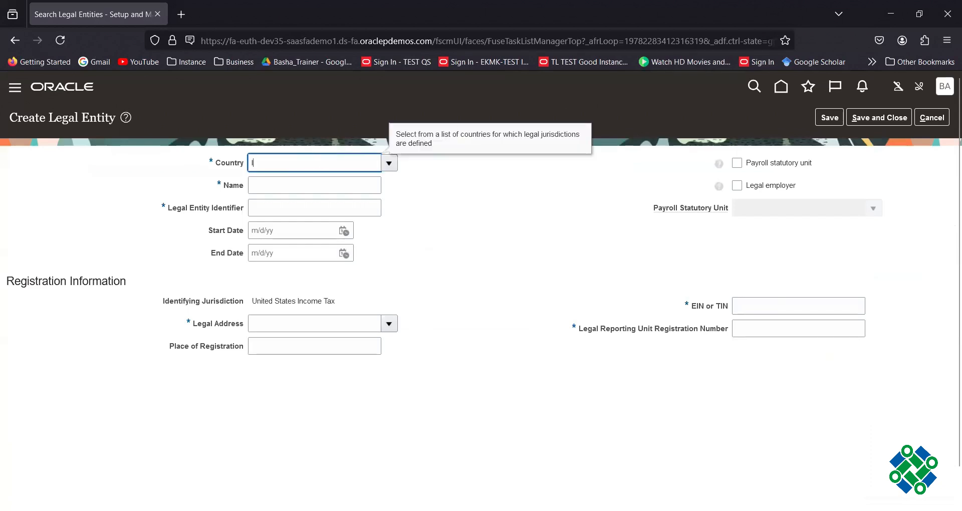
text(India)
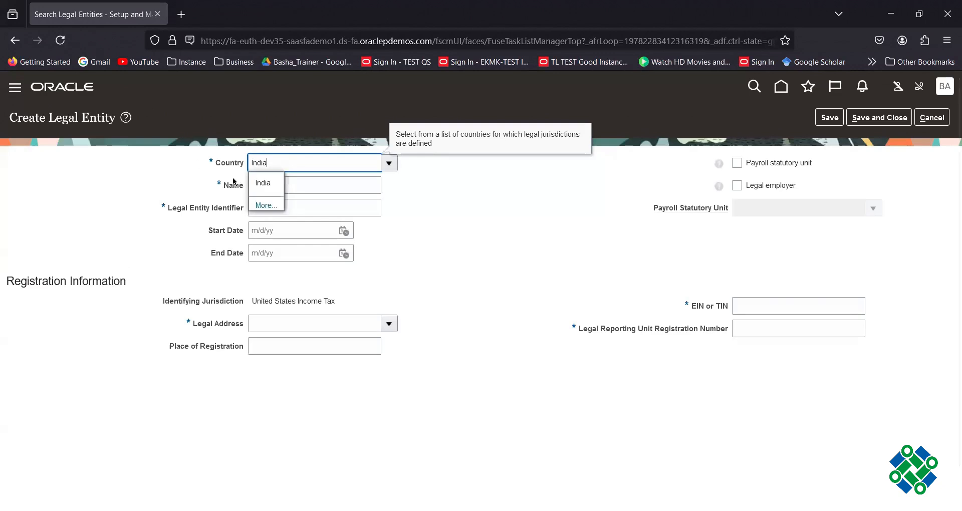
click(274, 184)
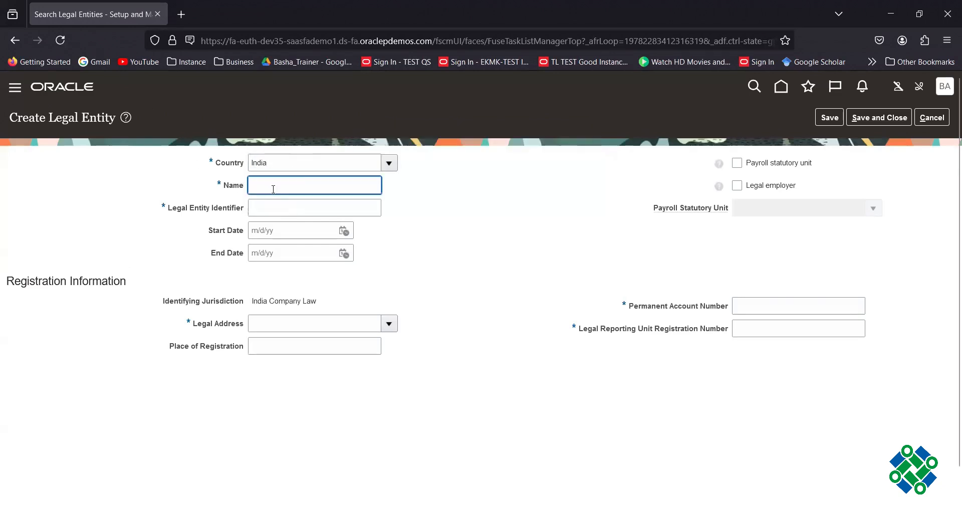
text(AMAZON INDIA LEGAL ENTITY)
key(Tab)
text(17647774747)
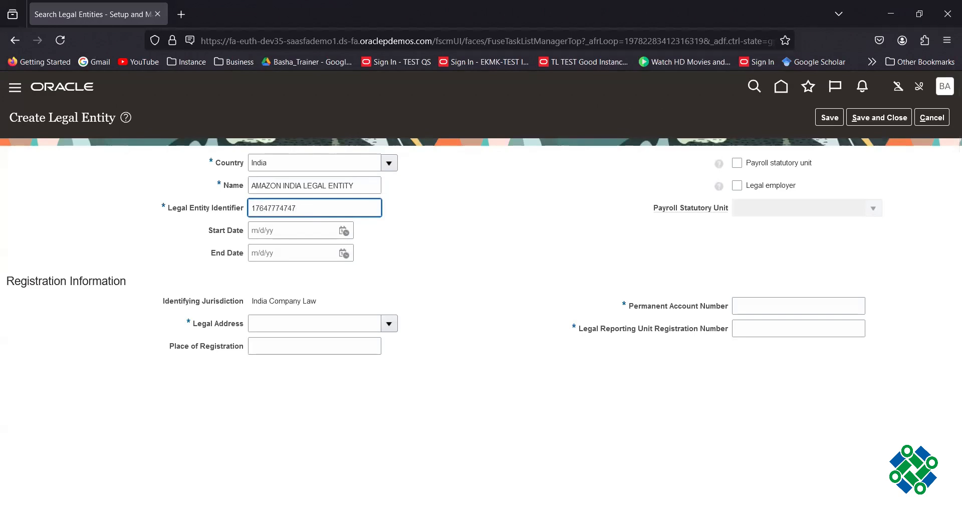
Choose the JNTU Hyderabad legal address, then enter the Permanent Account Number and registration number.
click(389, 326)
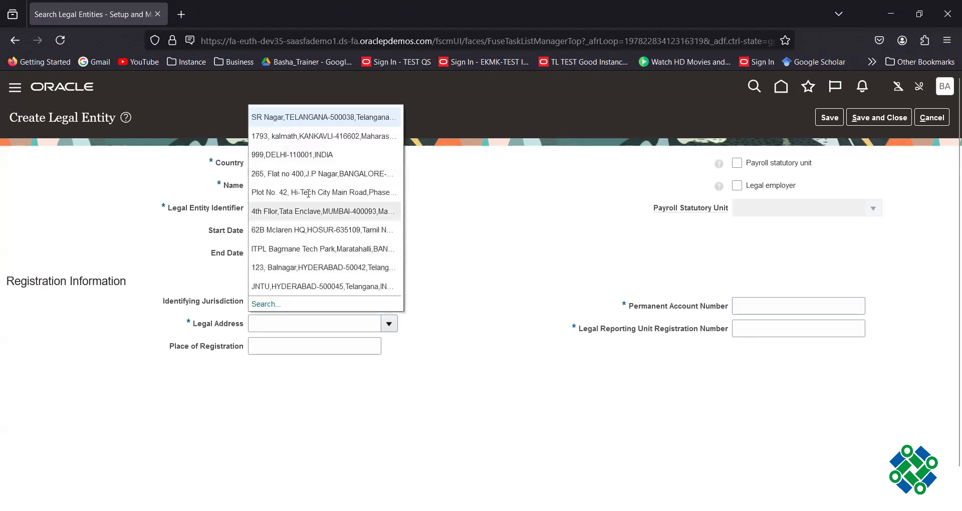
click(325, 286)
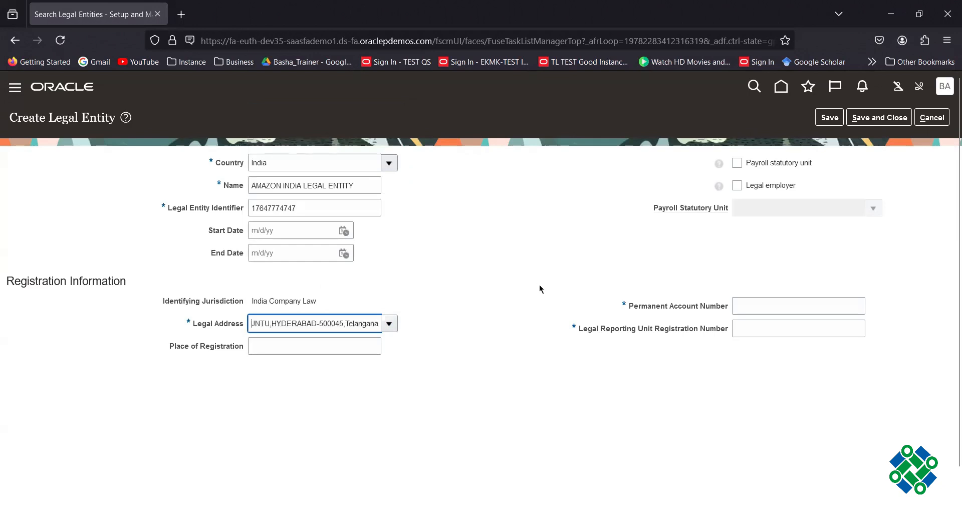
click(764, 305)
text(7663663636)
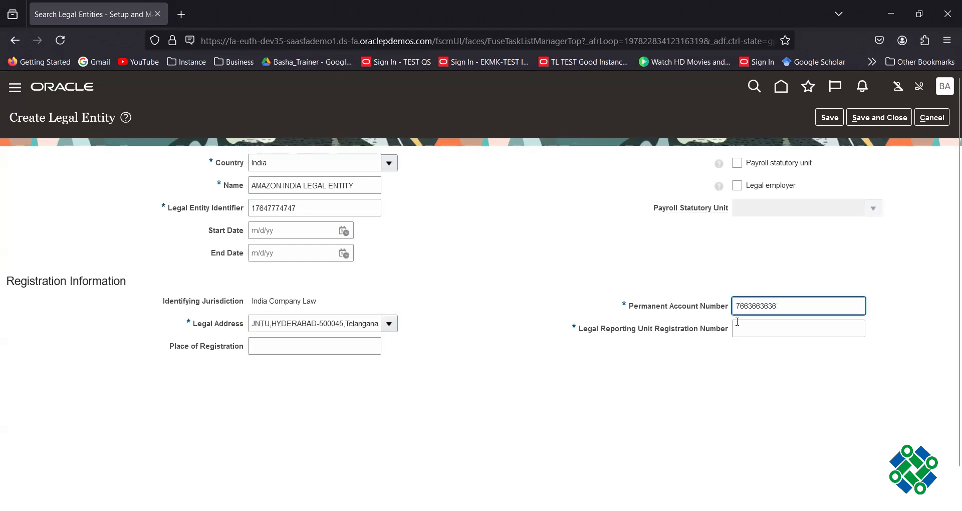
click(741, 328)
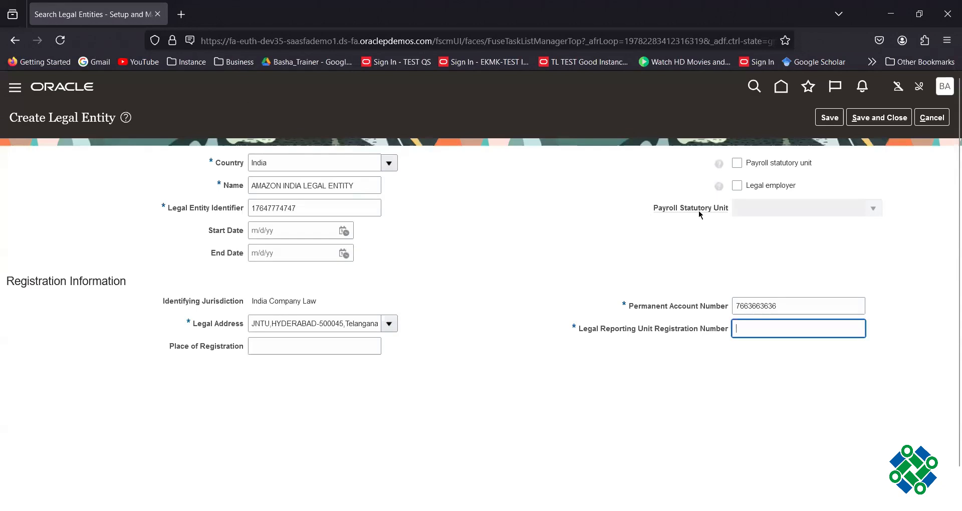
Save AMAZON INDIA LEGAL ENTITY and show All Tasks for the General Ledger area.
click(850, 119)
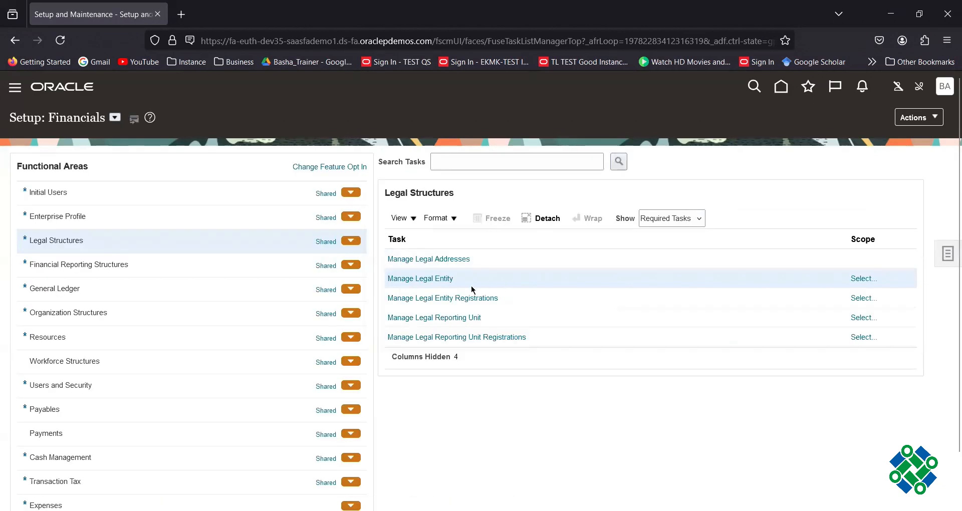
click(70, 290)
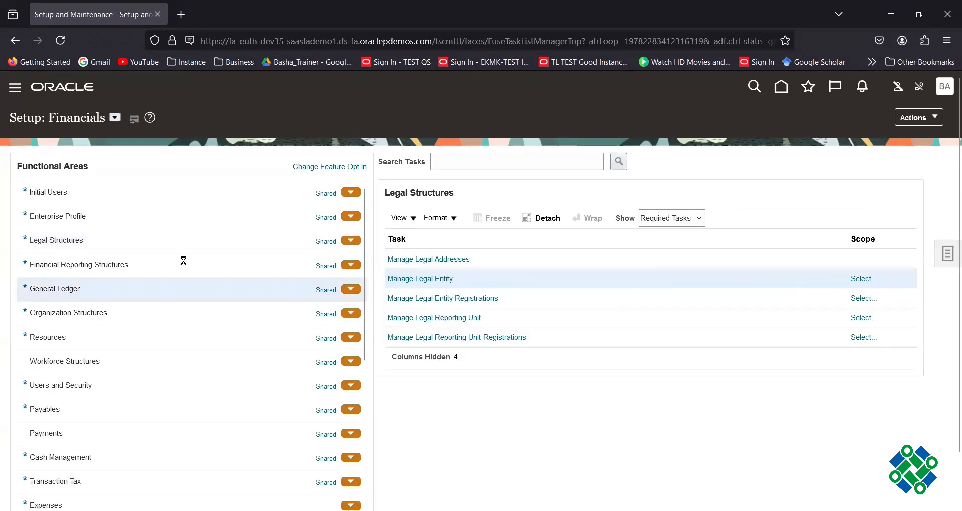
click(661, 221)
click(654, 236)
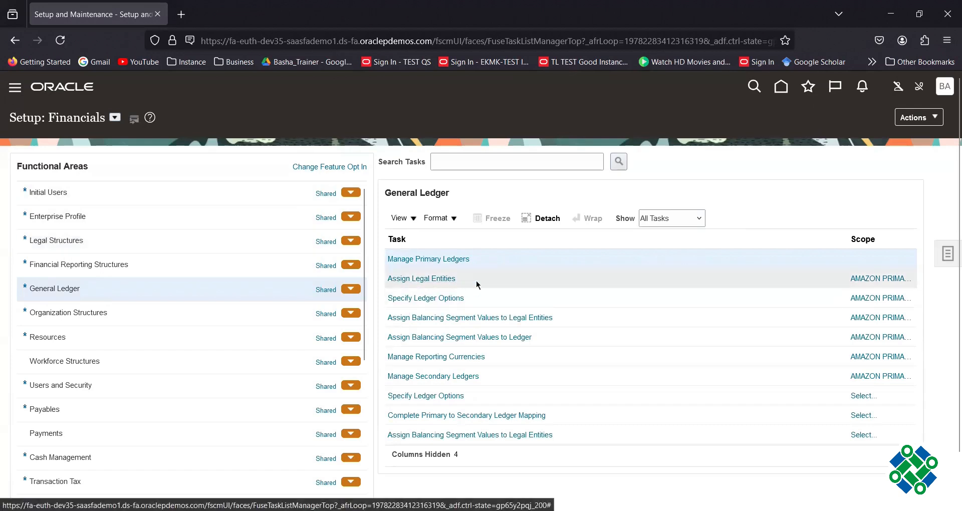
Search 'AMAZON' and add AMAZON INDIA LEGAL ENTITY to AMAZON PRIMARY LEDGER's assigned legal entities.
click(877, 279)
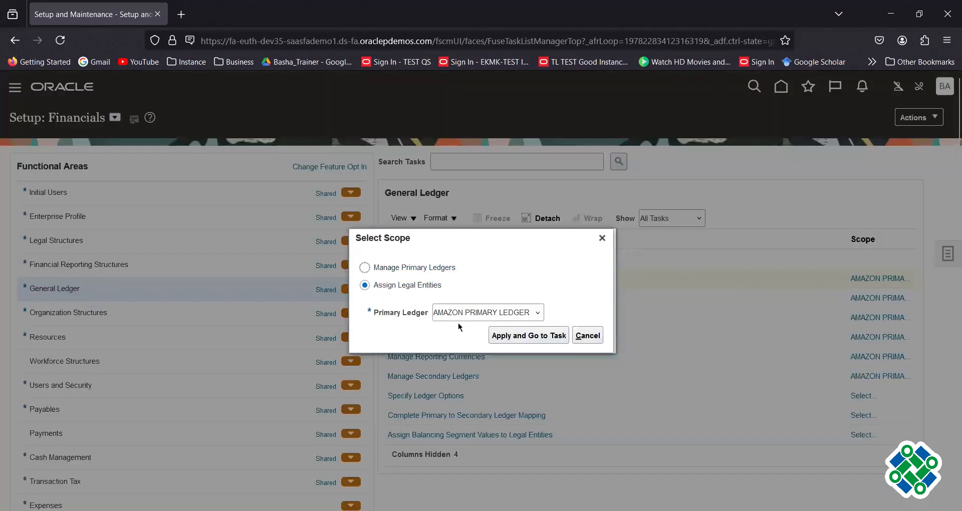
click(513, 337)
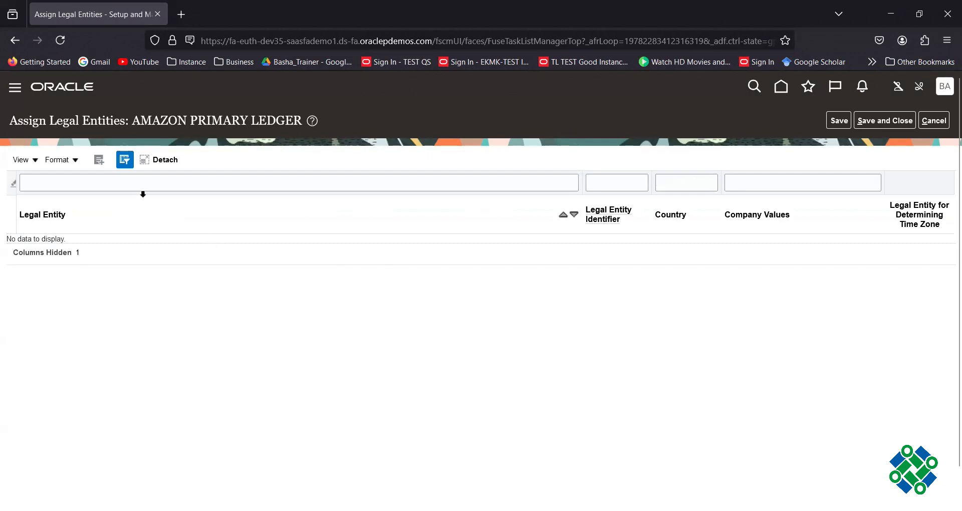
click(98, 161)
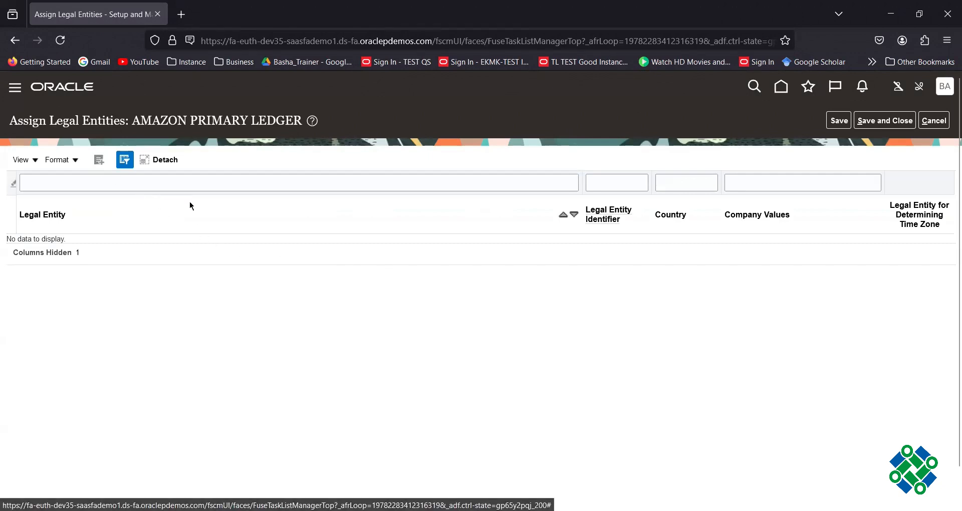
click(233, 243)
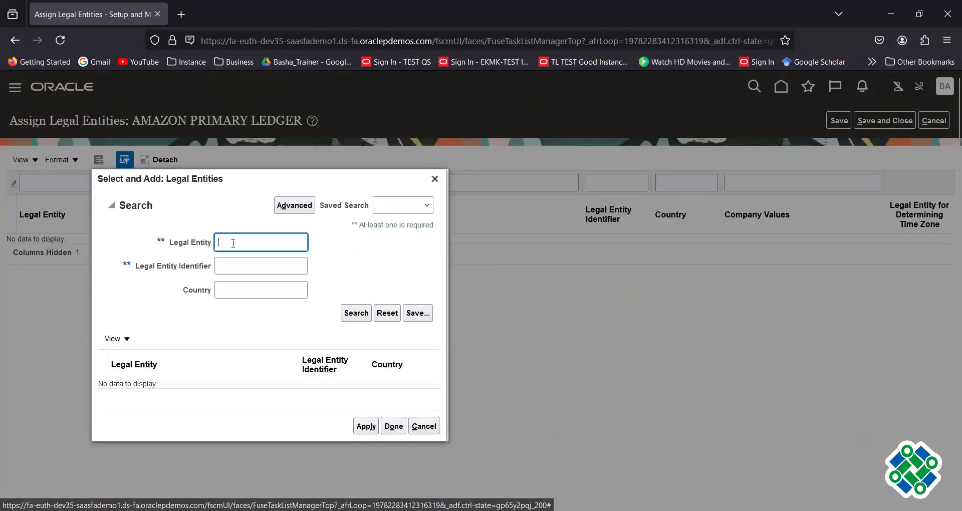
text(AMA)
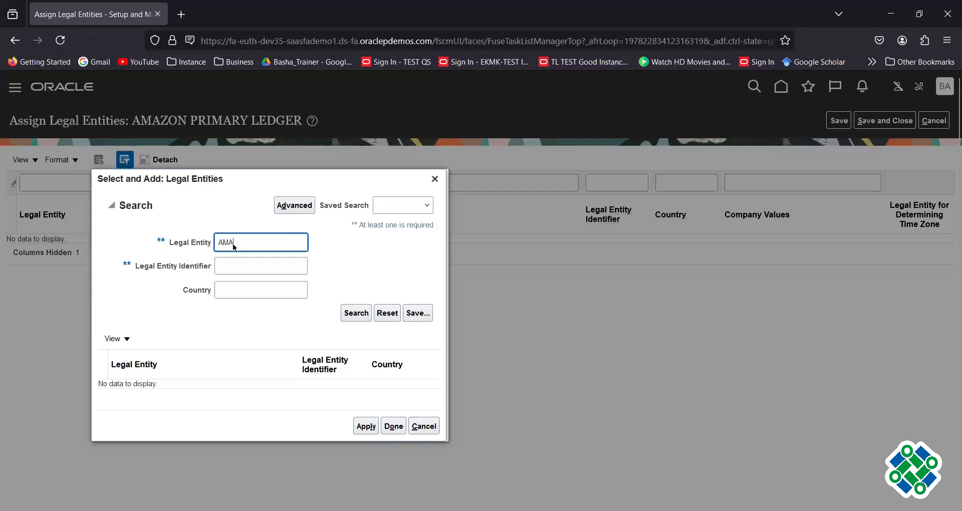
text(ZON)
key(Return)
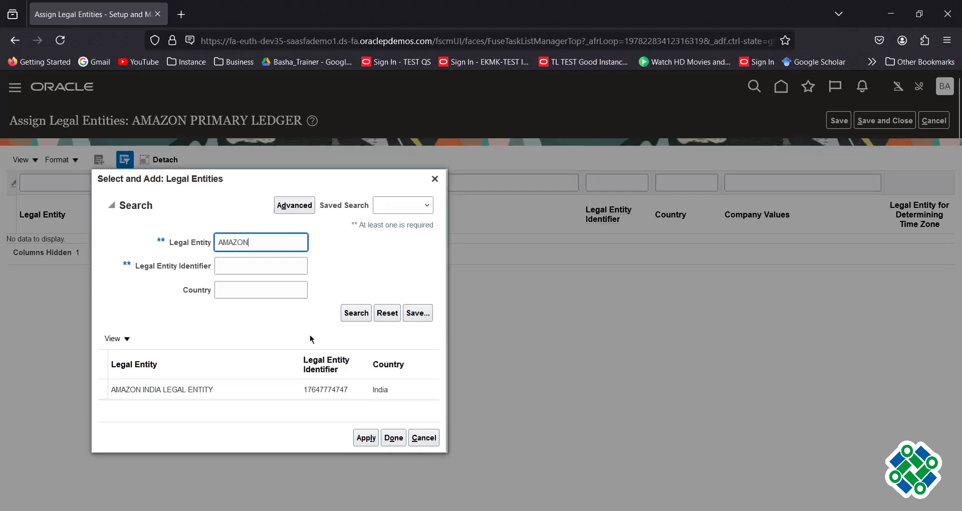
click(336, 390)
click(365, 438)
click(394, 439)
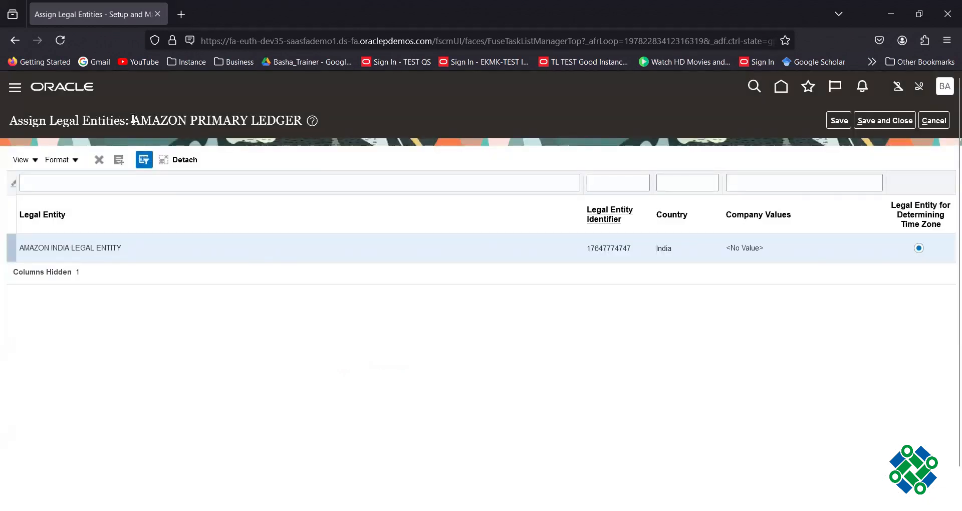
drag(133, 119, 305, 120)
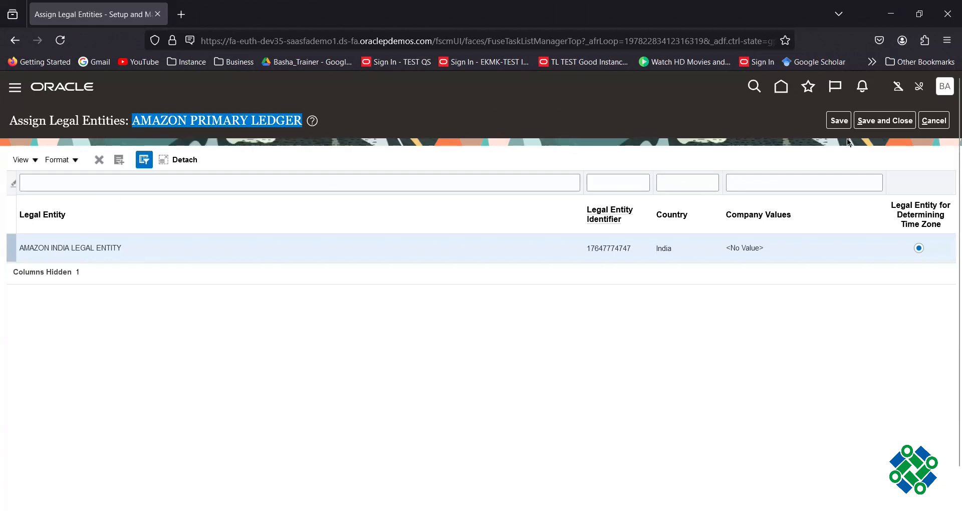
Save the legal entity assignment and filter General Ledger tasks to Required Tasks.
click(883, 122)
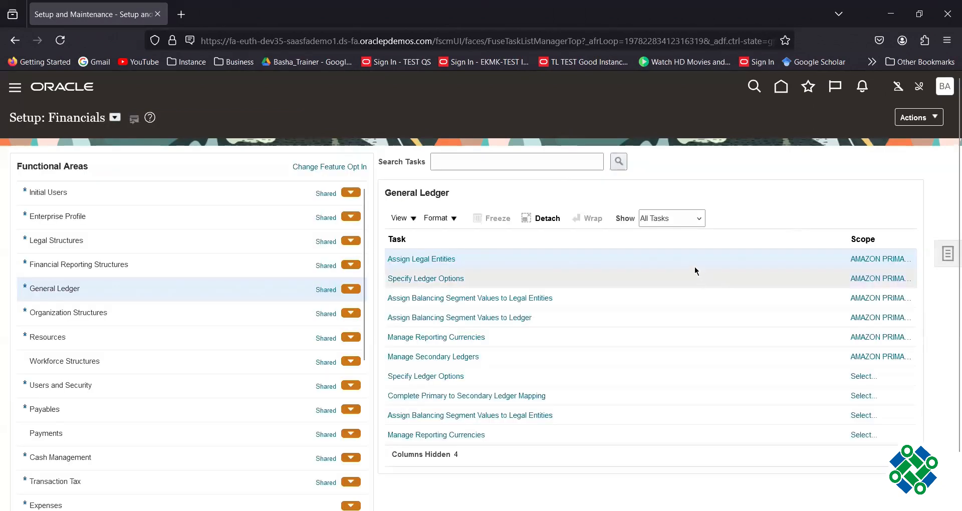
click(701, 222)
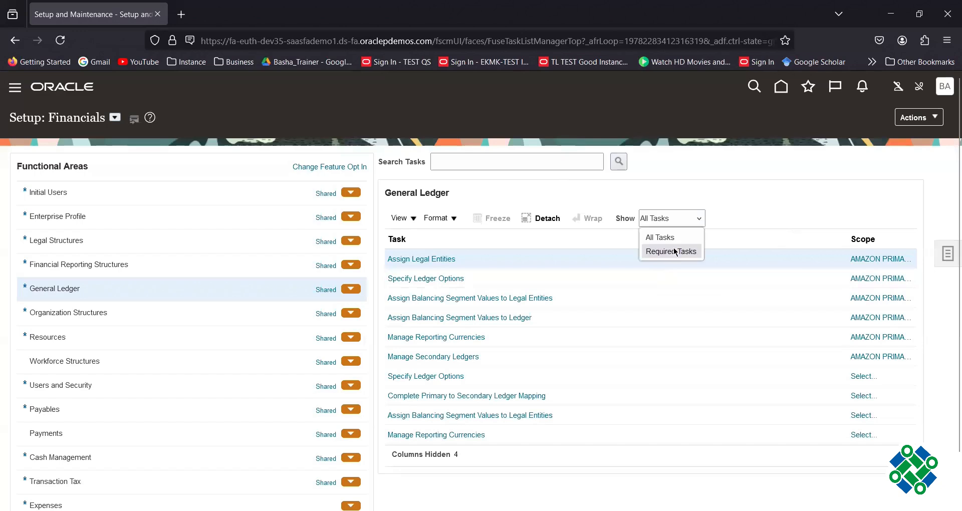
click(672, 251)
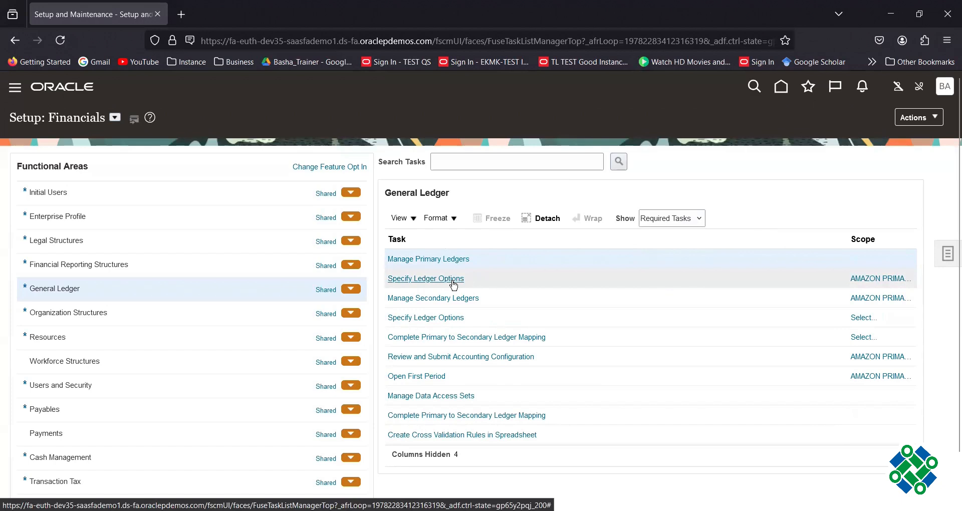
click(694, 224)
click(660, 239)
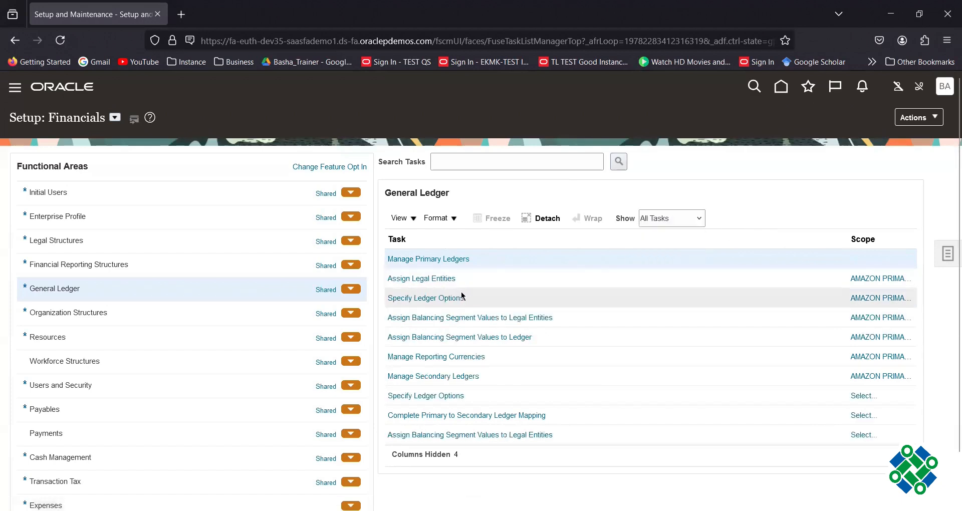
click(686, 221)
click(679, 250)
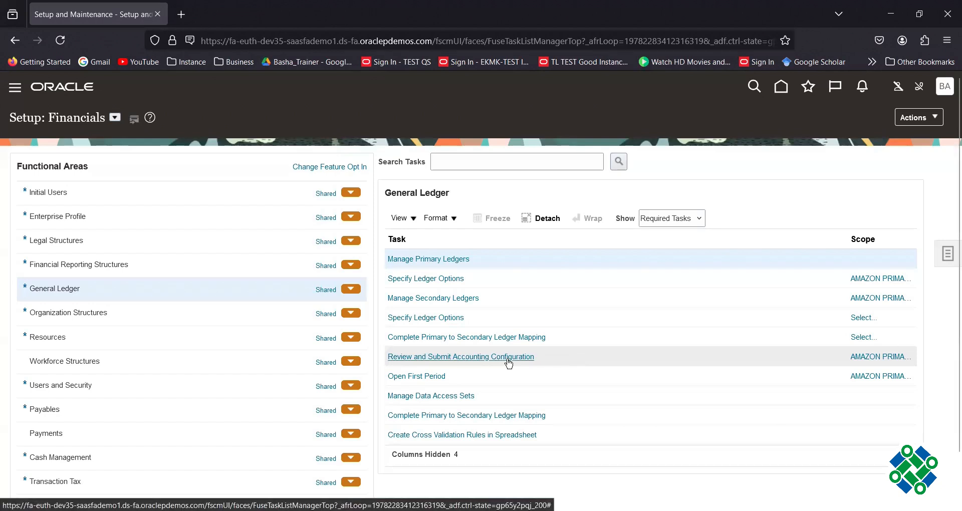
Submit AMAZON PRIMARY LEDGER's accounting configuration and acknowledge the process 7234725 confirmation.
click(870, 357)
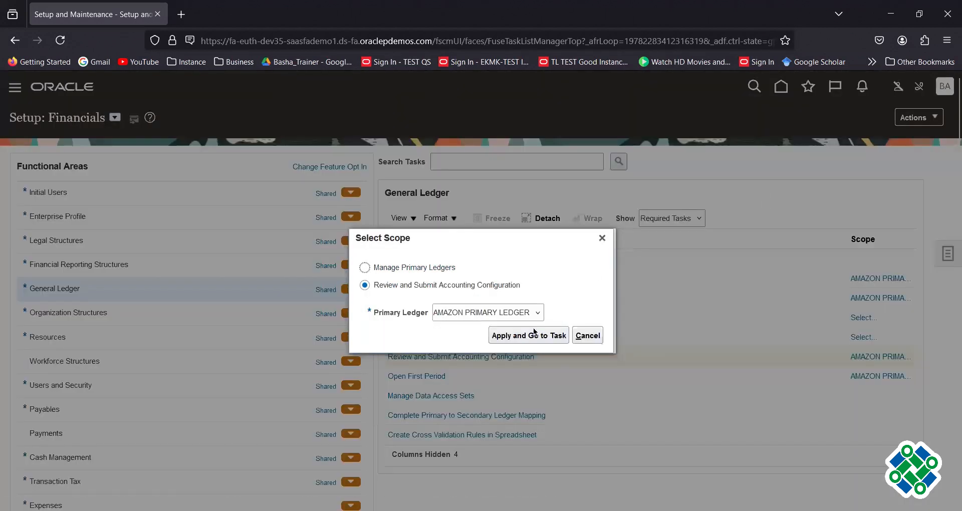
click(535, 332)
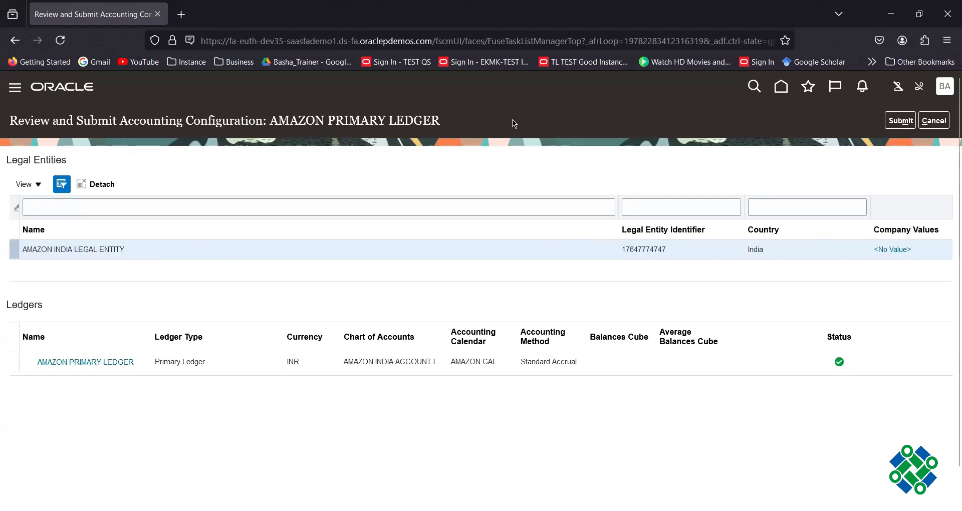
click(897, 121)
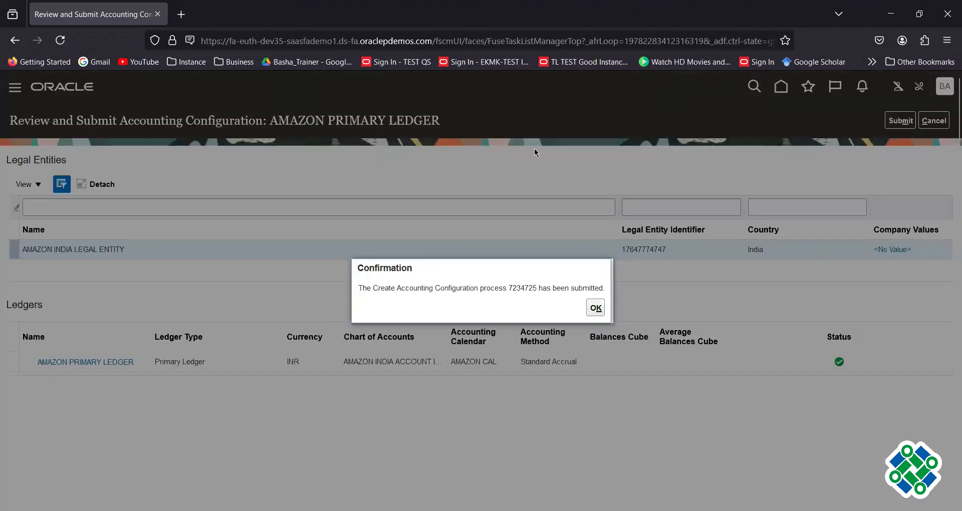
click(596, 308)
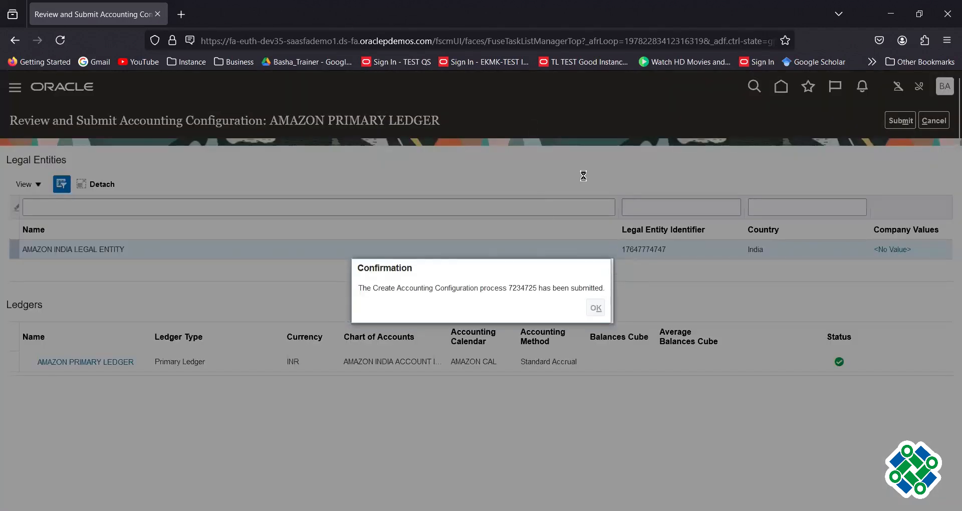